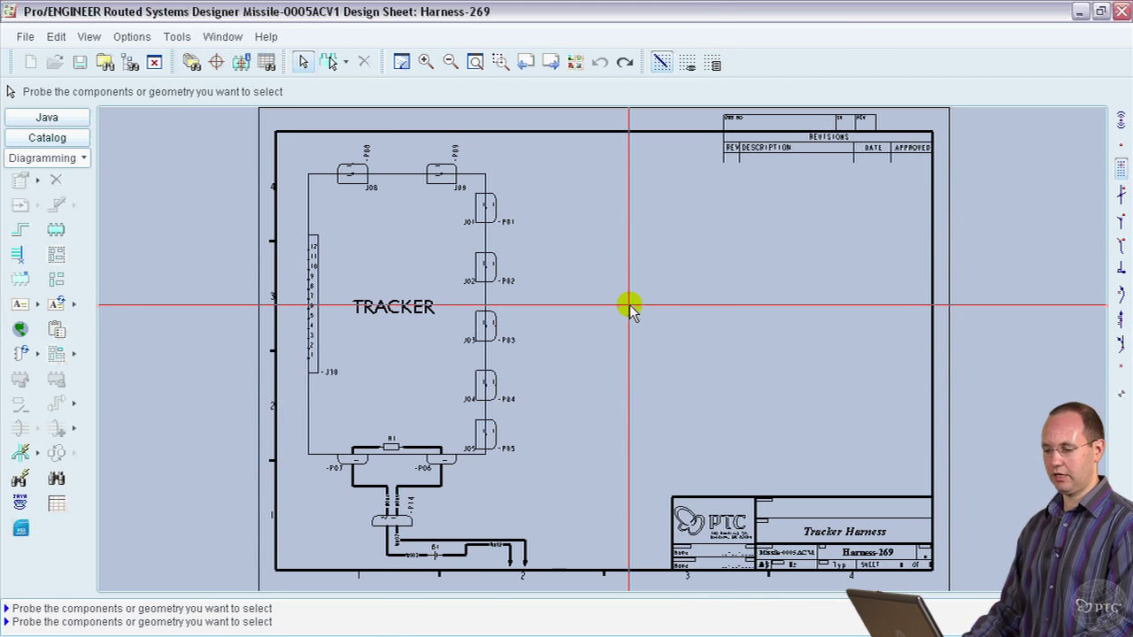
Select the Lamp draft group template under Modules and preview its lamp_1–P13 sheet.
{"action": "left_click", "coordinate": [56, 281]}
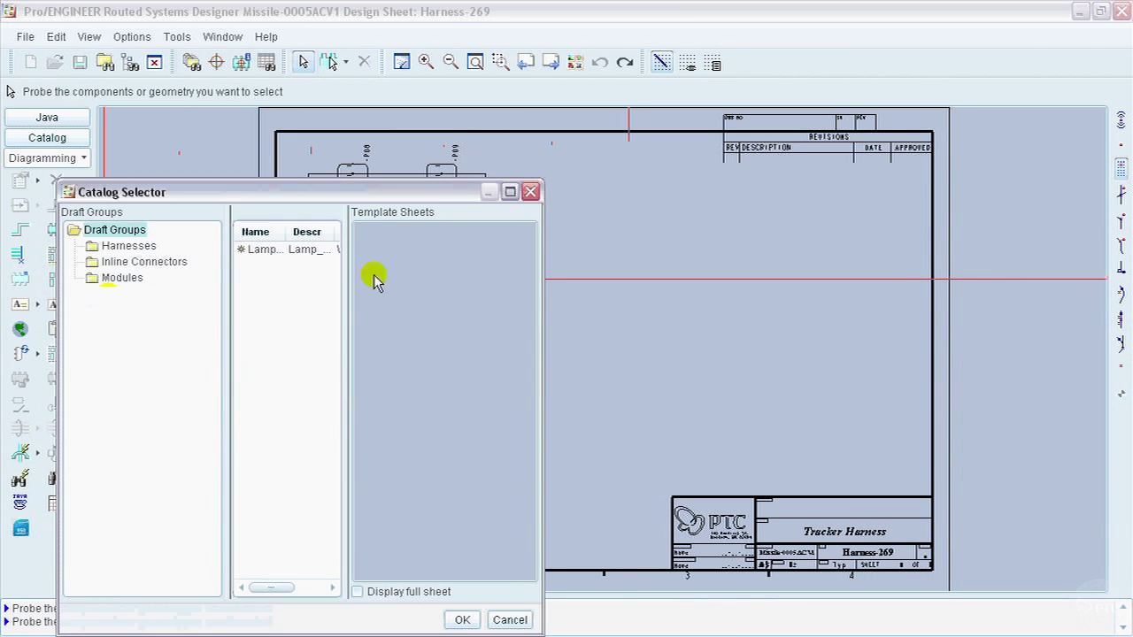
{"action": "left_click", "coordinate": [276, 251]}
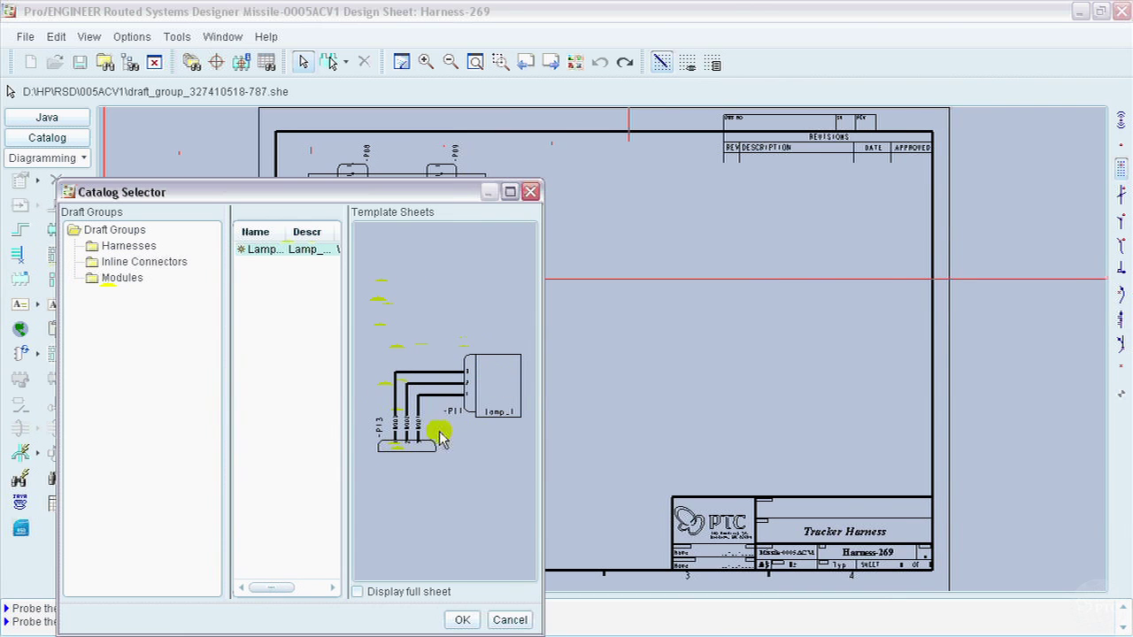
Place a single Lamp template copy beside TRACKER on the harness sheet.
{"action": "left_click", "coordinate": [455, 616]}
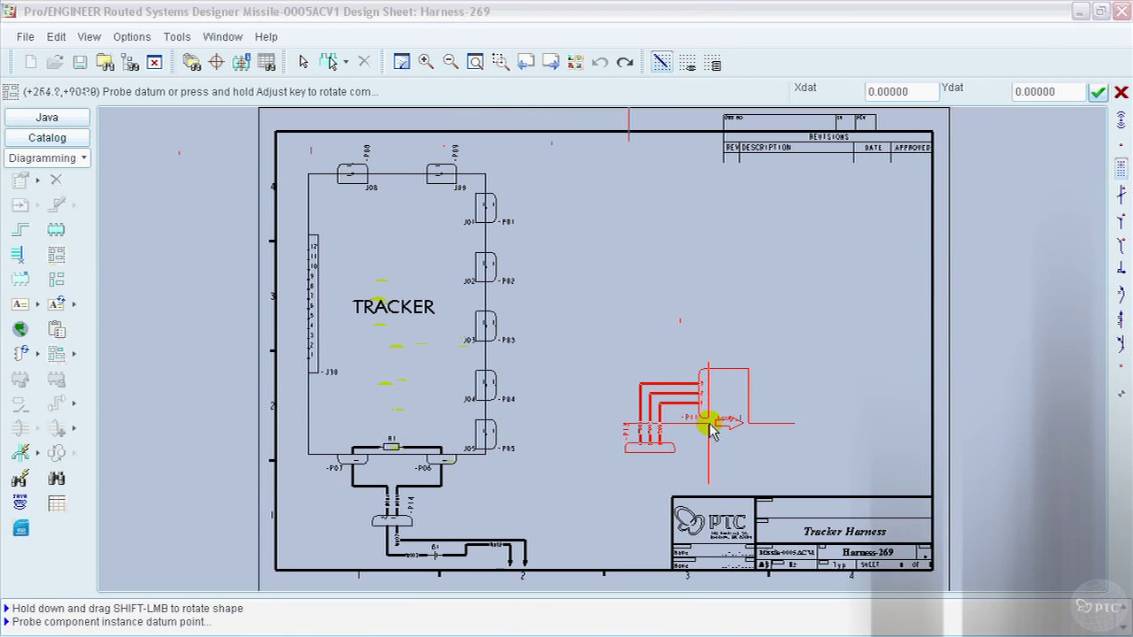
{"action": "left_click", "coordinate": [713, 427]}
{"action": "scroll", "coordinate": [713, 426], "scroll_direction": "up", "scroll_amount": 1}
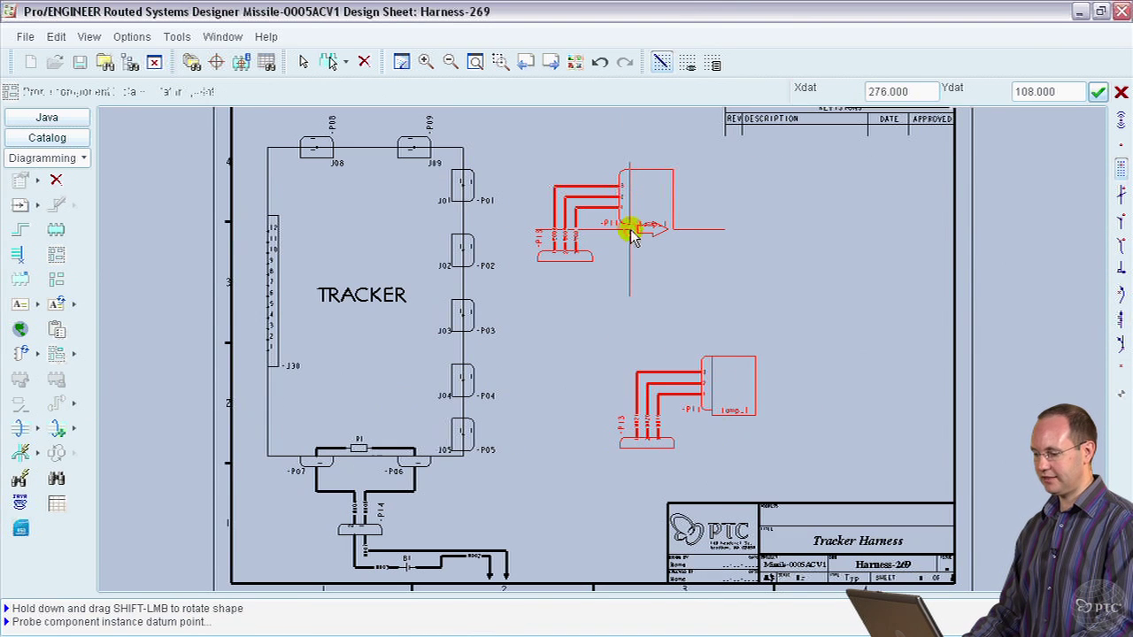
{"action": "right_click", "coordinate": [631, 228]}
{"action": "left_click", "coordinate": [675, 437]}
{"action": "scroll", "coordinate": [678, 392], "scroll_direction": "up", "scroll_amount": 3}
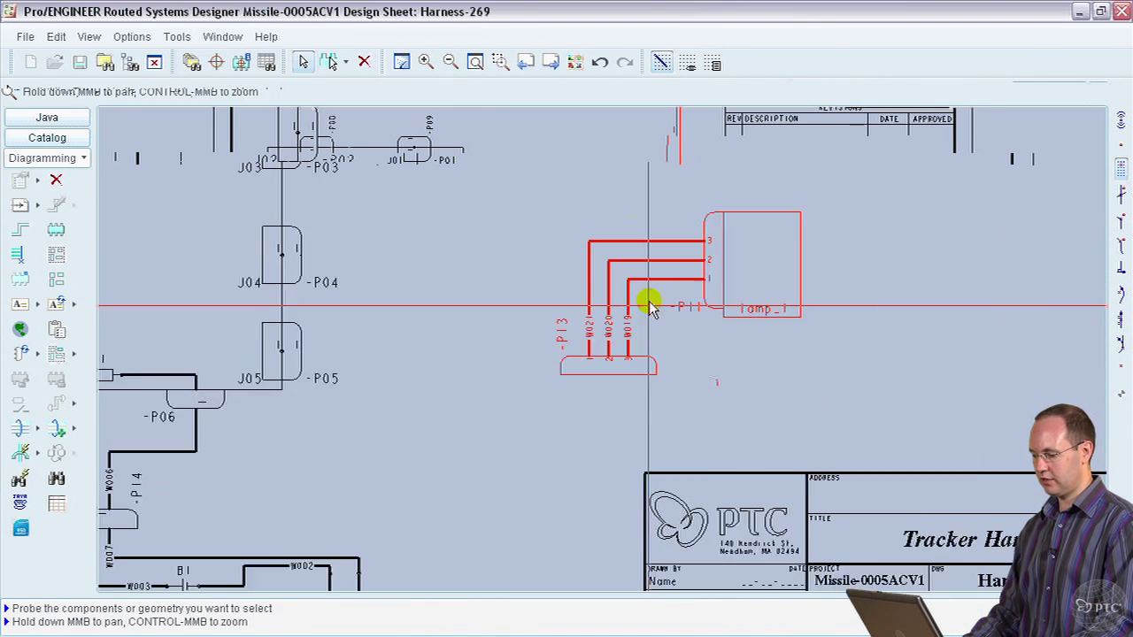
{"action": "middle_click_drag", "start_coordinate": [648, 306], "coordinate": [651, 247]}
Expand connector P13 to 10 total ports through Reorder Members.
{"action": "left_click", "coordinate": [624, 315]}
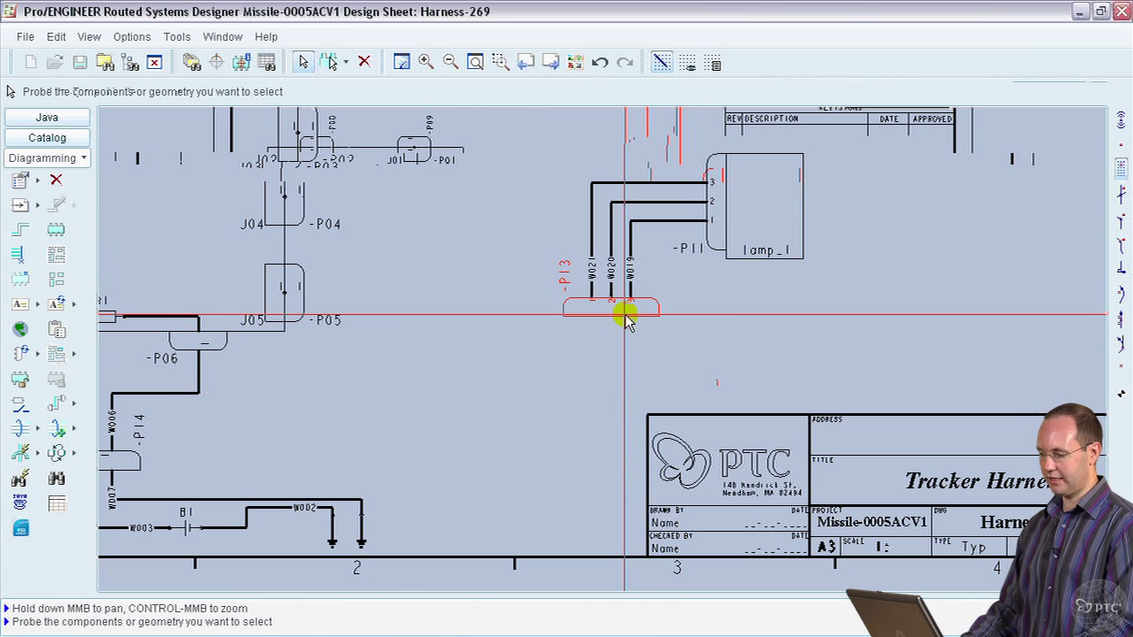
{"action": "right_click", "coordinate": [624, 316]}
{"action": "left_click", "coordinate": [682, 240]}
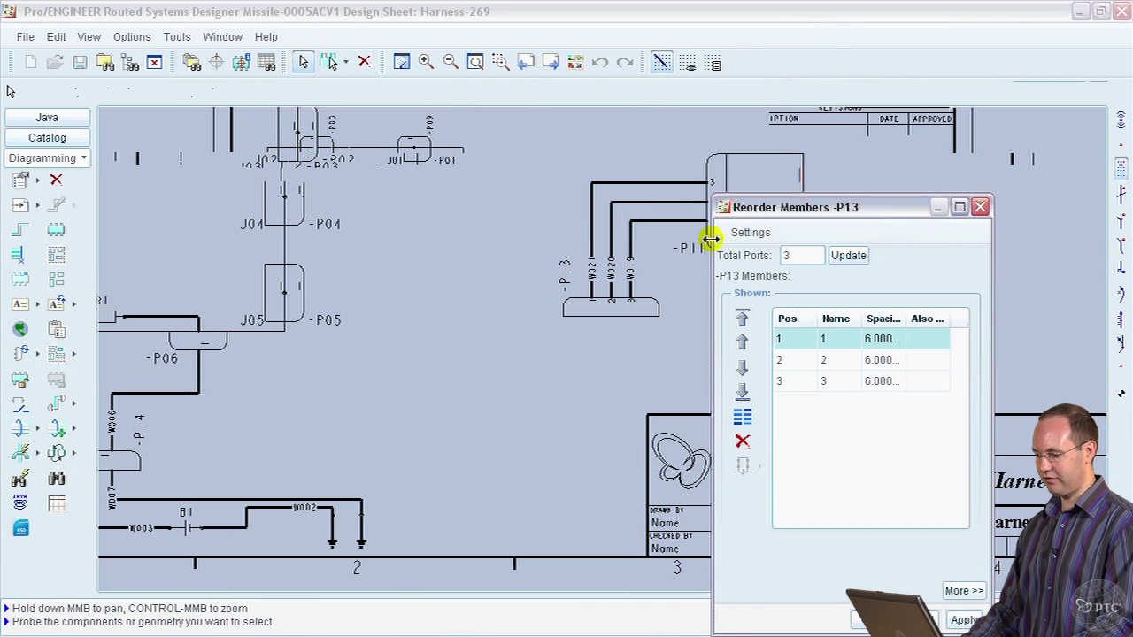
{"action": "double_click", "coordinate": [790, 255]}
{"action": "type", "text": "1"}
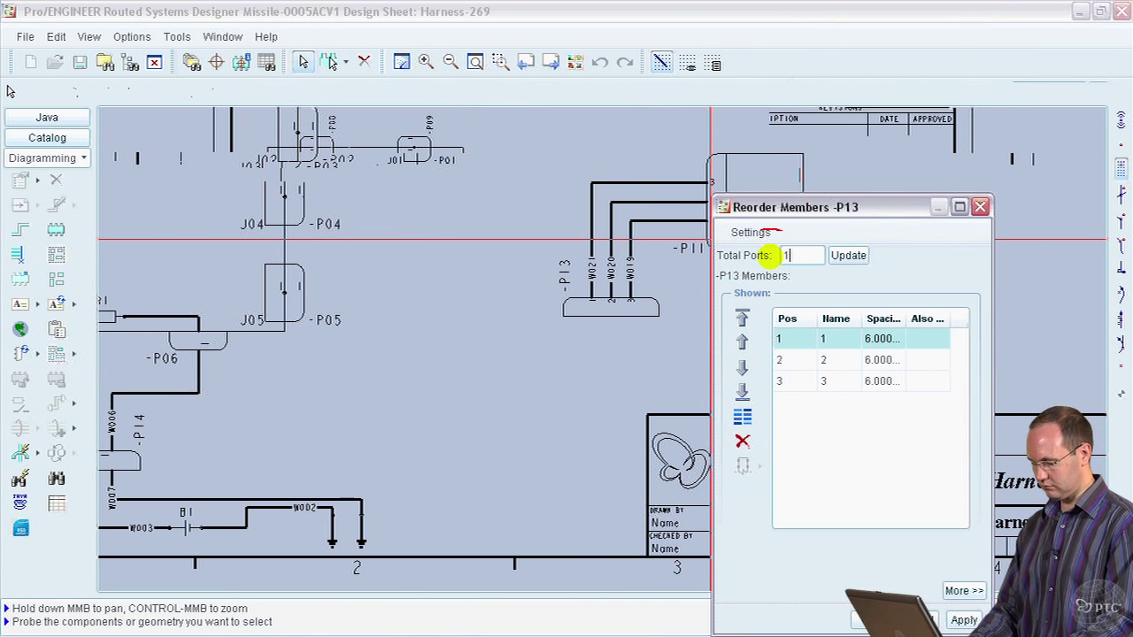
{"action": "type", "text": "0"}
{"action": "key", "text": "Return"}
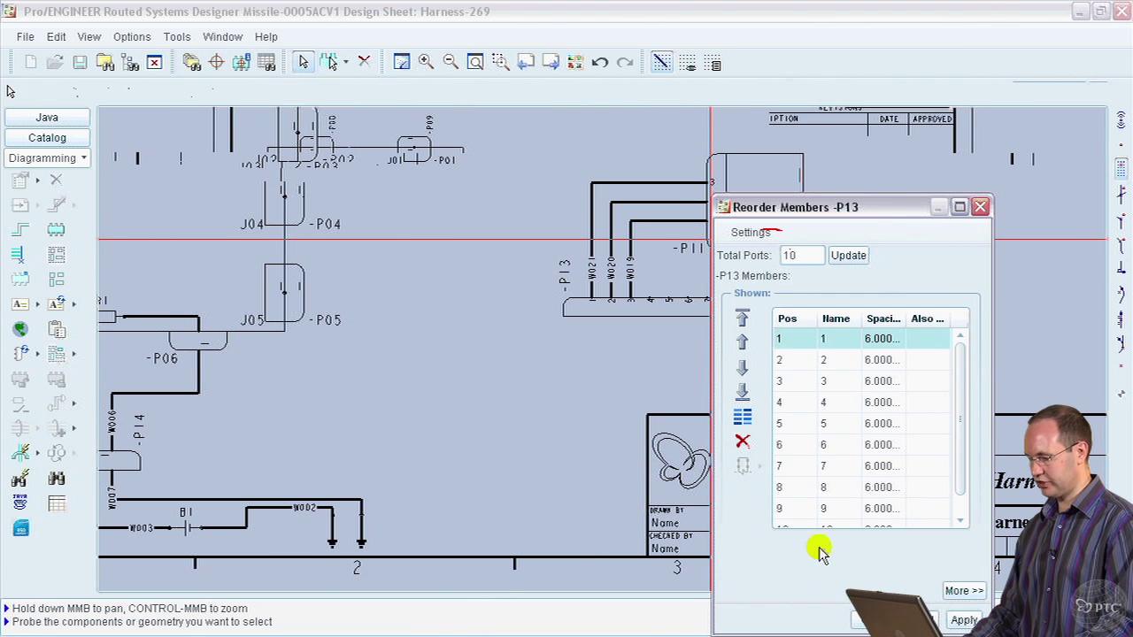
{"action": "left_click", "coordinate": [863, 620]}
Mirror the P13 connector horizontally with Transformation > MirrorH.
{"action": "right_click", "coordinate": [700, 319]}
{"action": "mouse_move", "coordinate": [807, 157]}
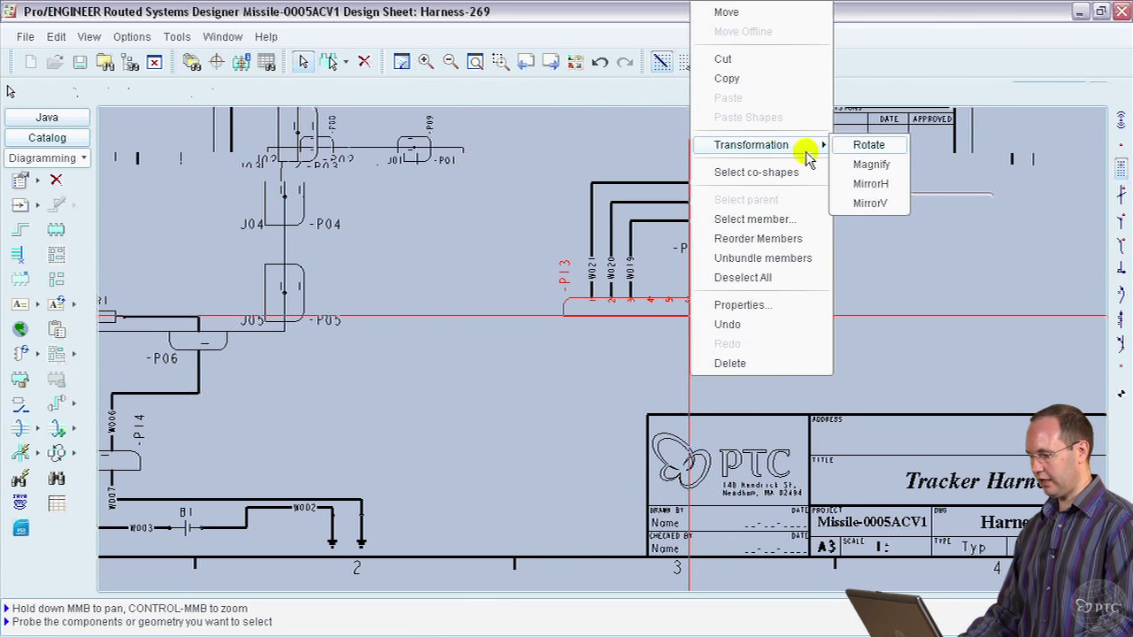
{"action": "left_click", "coordinate": [897, 186]}
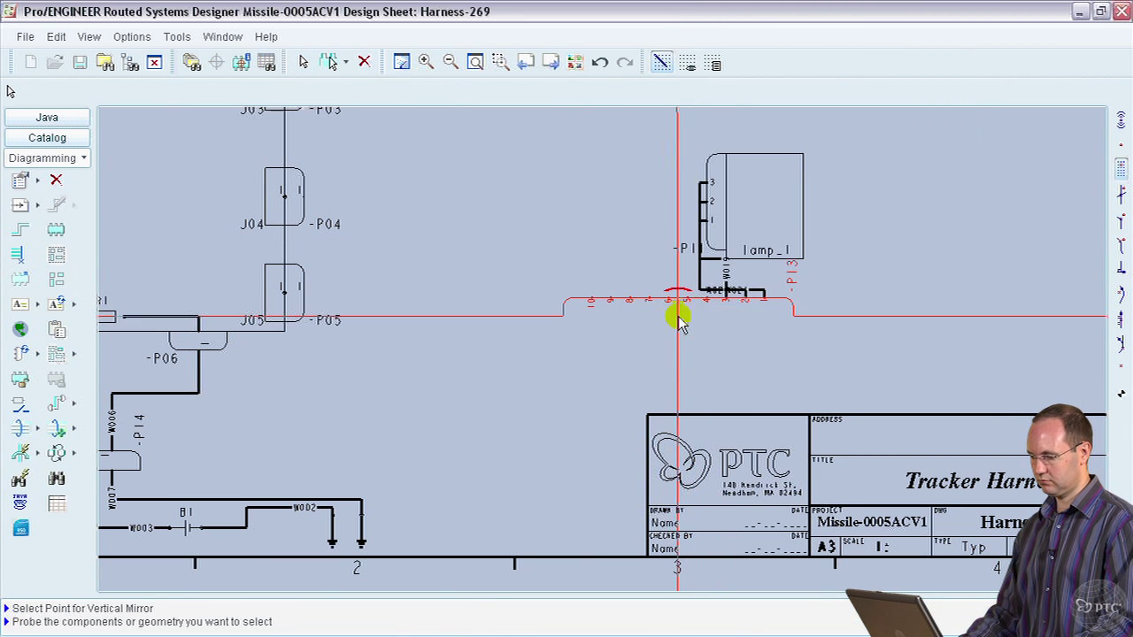
{"action": "scroll", "coordinate": [799, 292], "scroll_direction": "down", "scroll_amount": 1}
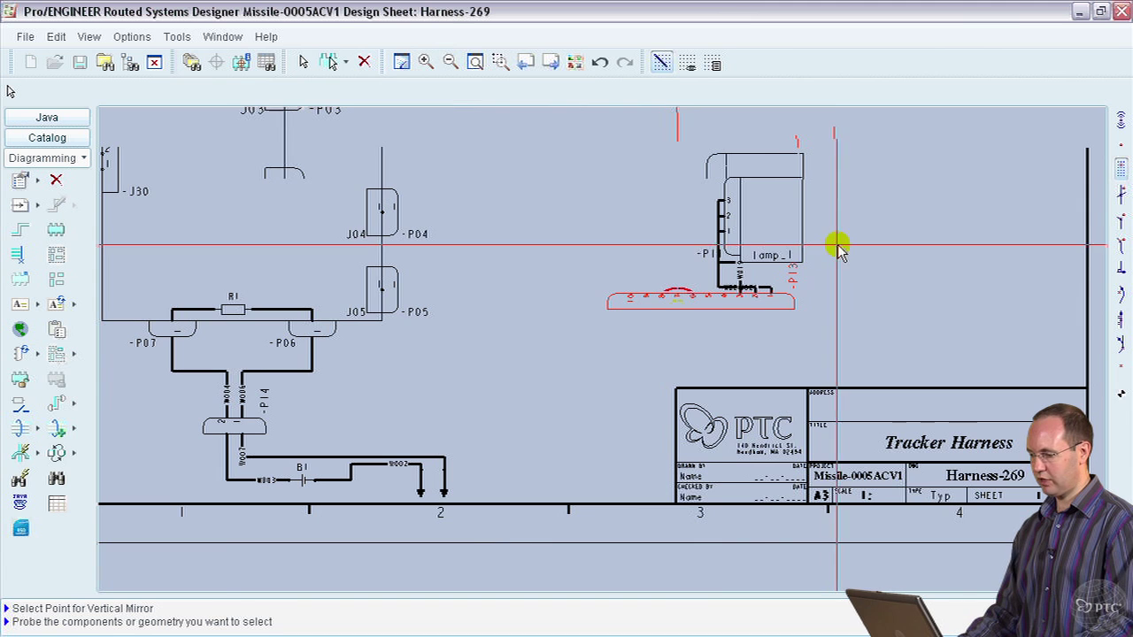
Move lamp_1 further right so its three wires bend across to it.
{"action": "right_click", "coordinate": [752, 156]}
{"action": "left_click", "coordinate": [784, 167]}
{"action": "left_click", "coordinate": [776, 169]}
{"action": "left_click", "coordinate": [917, 157]}
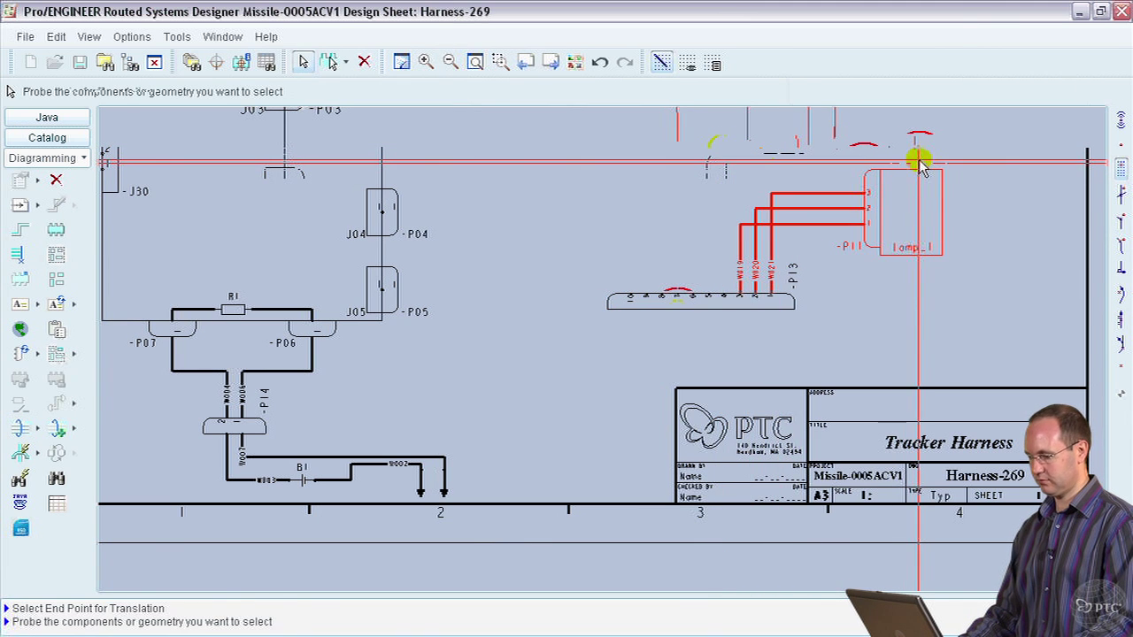
{"action": "scroll", "coordinate": [713, 358], "scroll_direction": "down", "scroll_amount": 4}
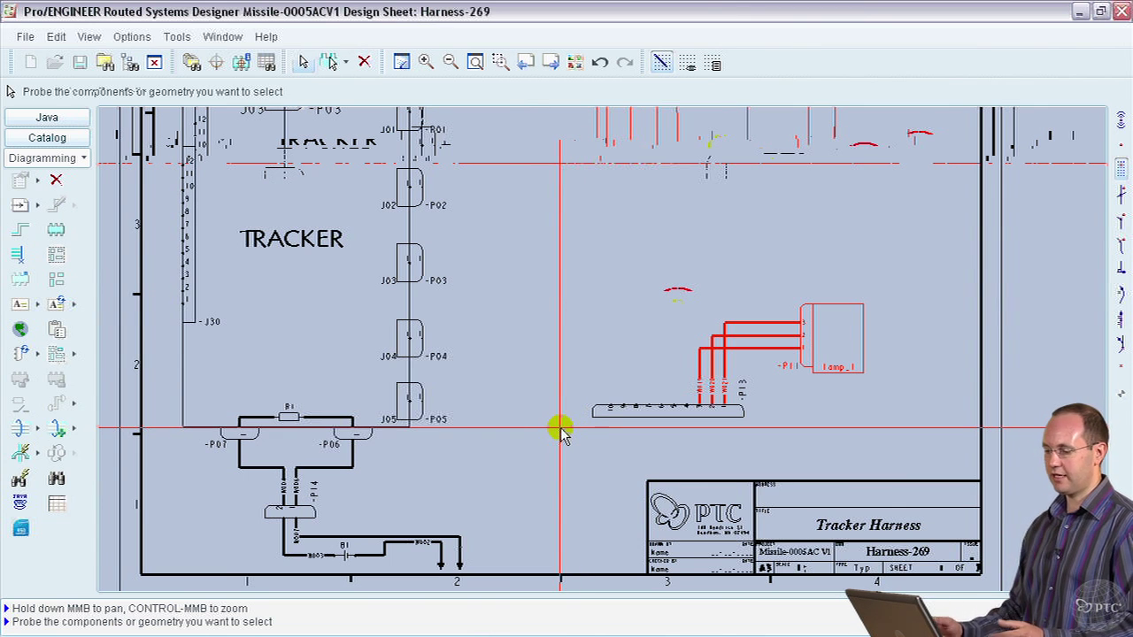
{"action": "scroll", "coordinate": [560, 431], "scroll_direction": "down", "scroll_amount": 1}
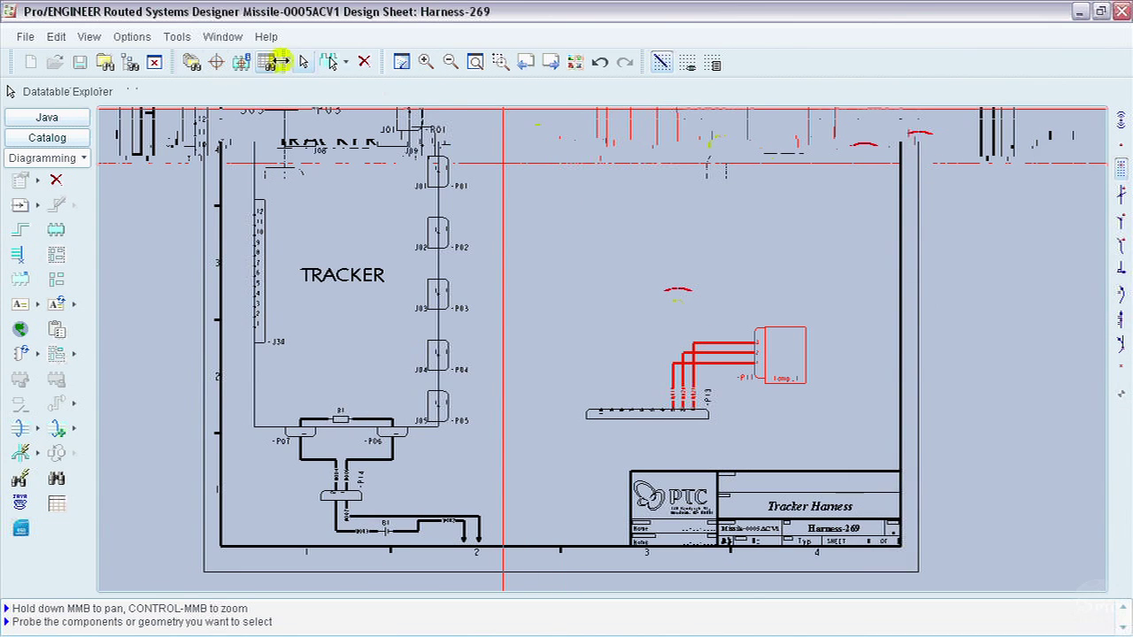
Route wires from TRACKER's J01–J05 ports to P13, then reopen the draft group catalog.
{"action": "left_click", "coordinate": [327, 64]}
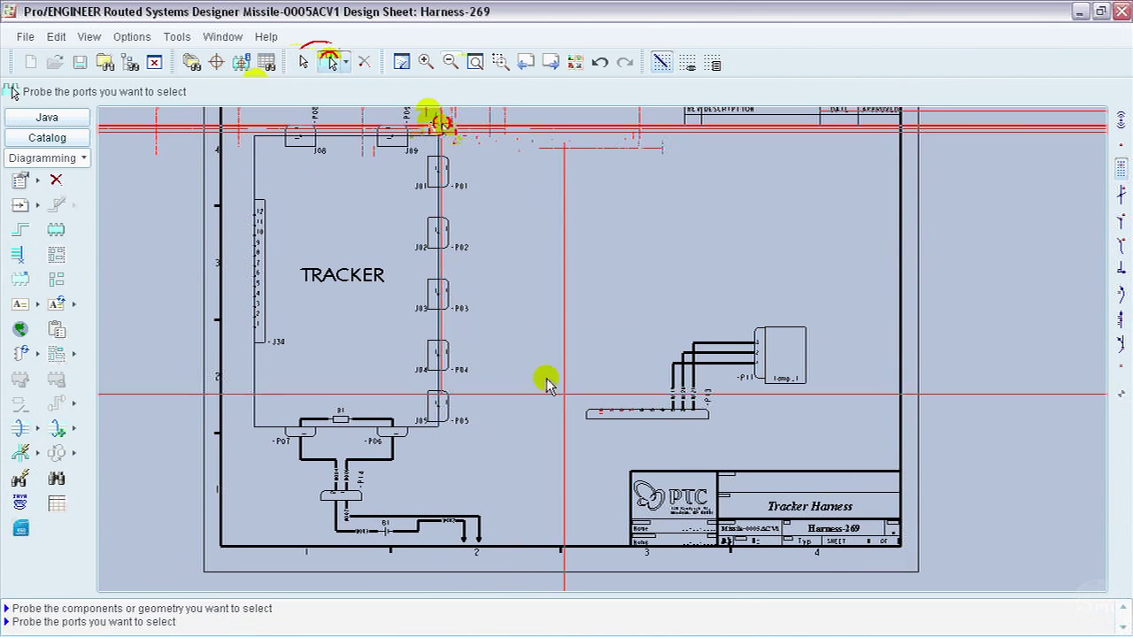
{"action": "left_click", "coordinate": [21, 229]}
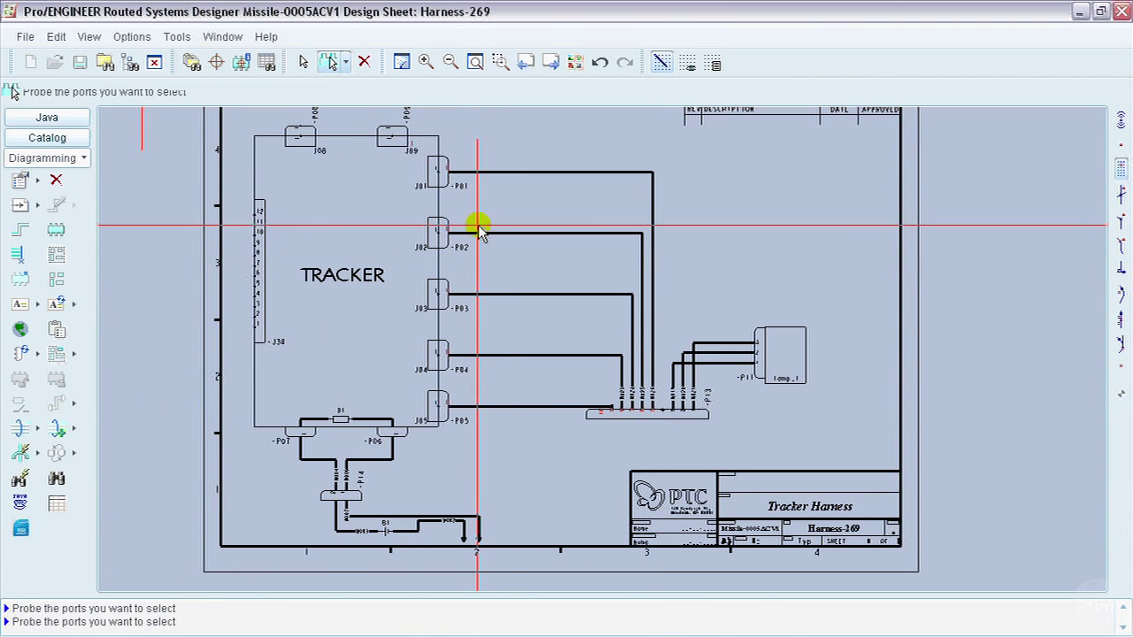
{"action": "scroll", "coordinate": [683, 328], "scroll_direction": "up", "scroll_amount": 4}
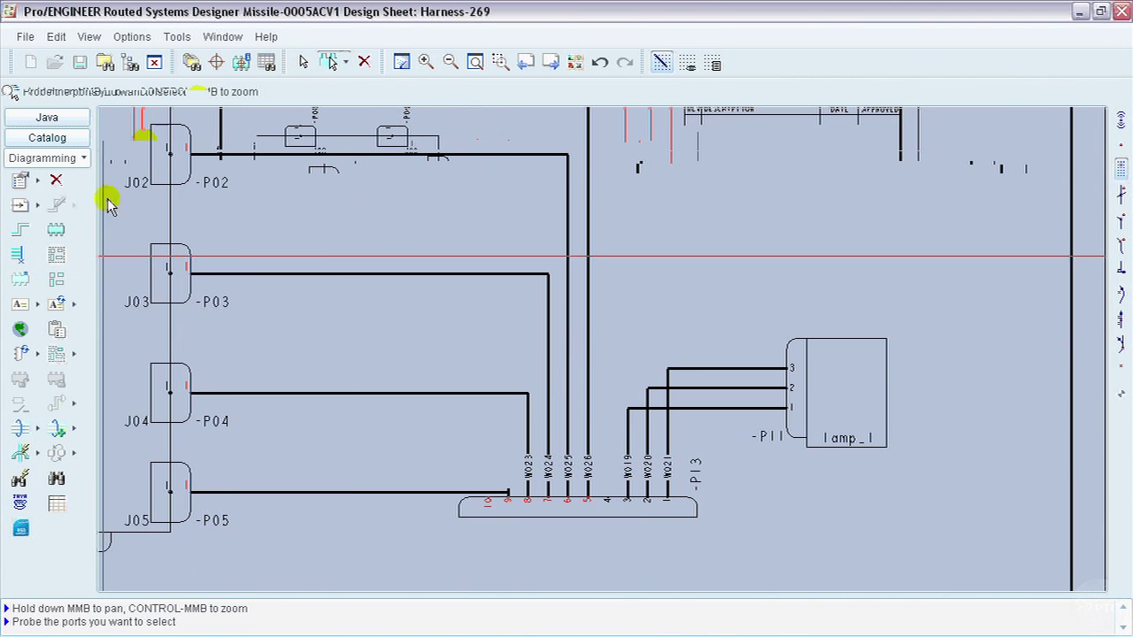
{"action": "left_click", "coordinate": [56, 278]}
Choose the Male-Female inline connector template and accept the J06/P10 member ordering.
{"action": "left_click", "coordinate": [128, 261]}
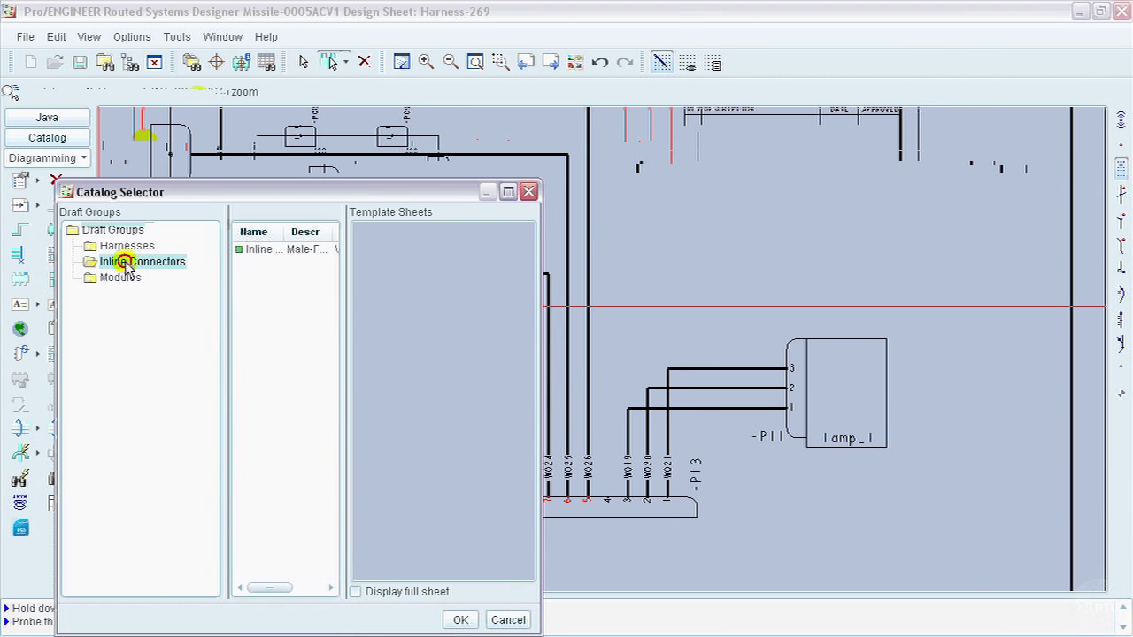
{"action": "left_click", "coordinate": [263, 250]}
{"action": "left_click", "coordinate": [455, 620]}
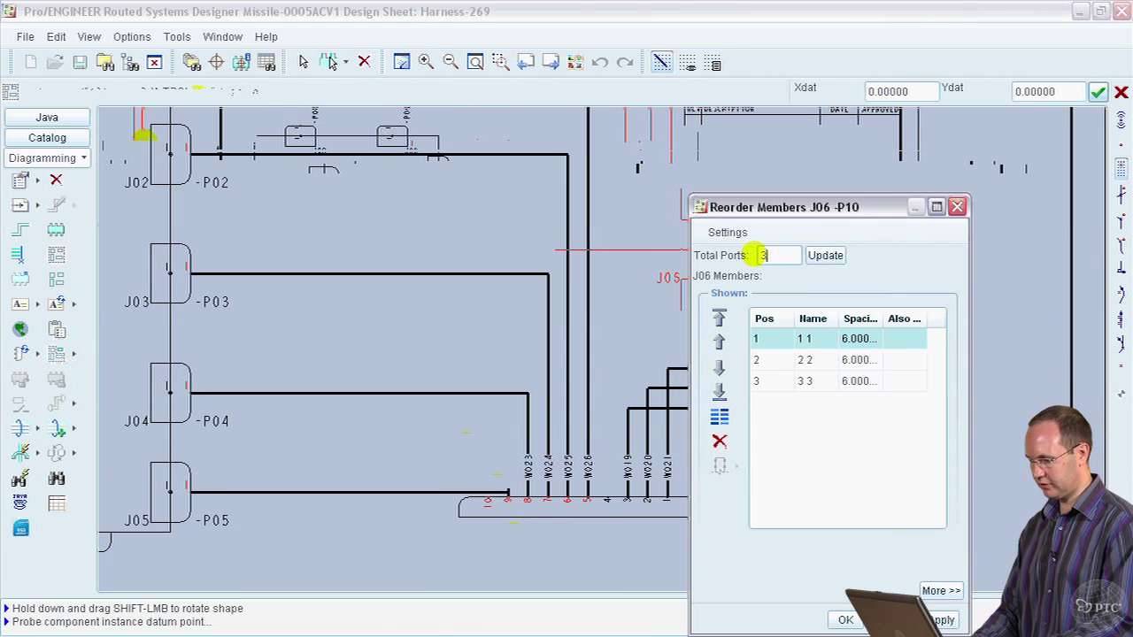
{"action": "left_click_drag", "start_coordinate": [804, 209], "coordinate": [905, 100]}
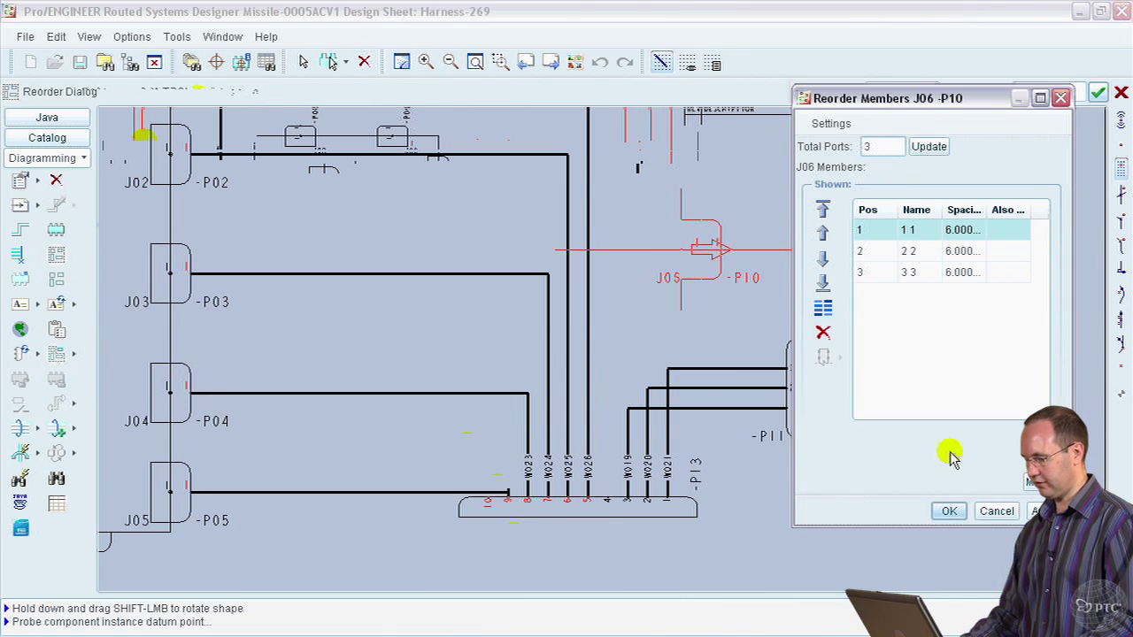
{"action": "left_click", "coordinate": [946, 514]}
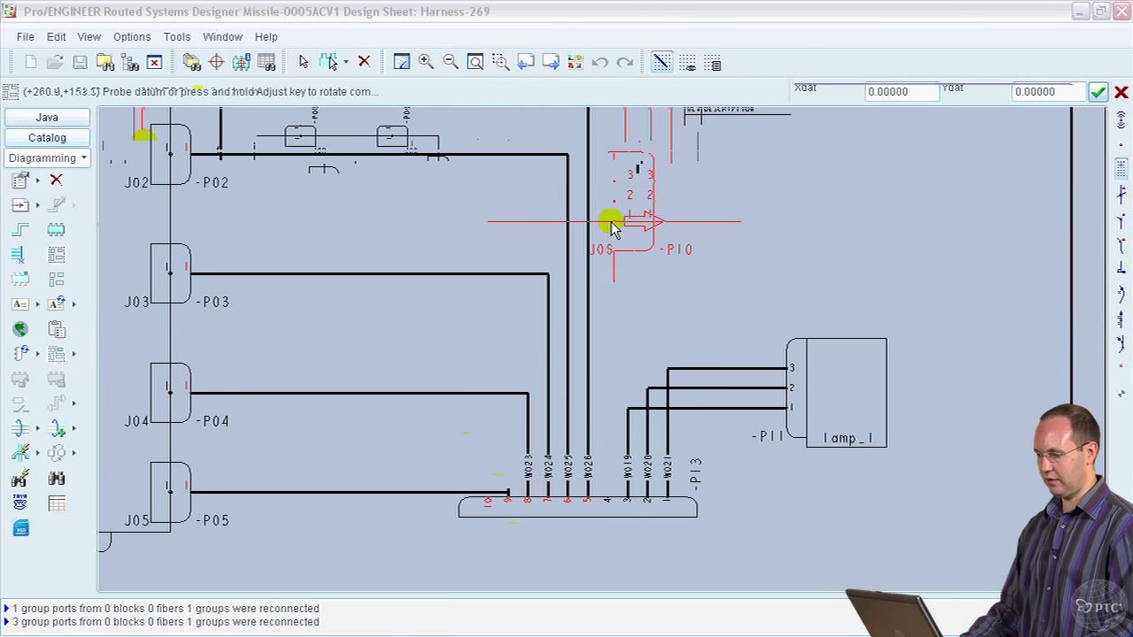
Turn the inline connector left and place it once across the wires above P13.
{"action": "right_click", "coordinate": [617, 224]}
{"action": "left_click", "coordinate": [663, 234]}
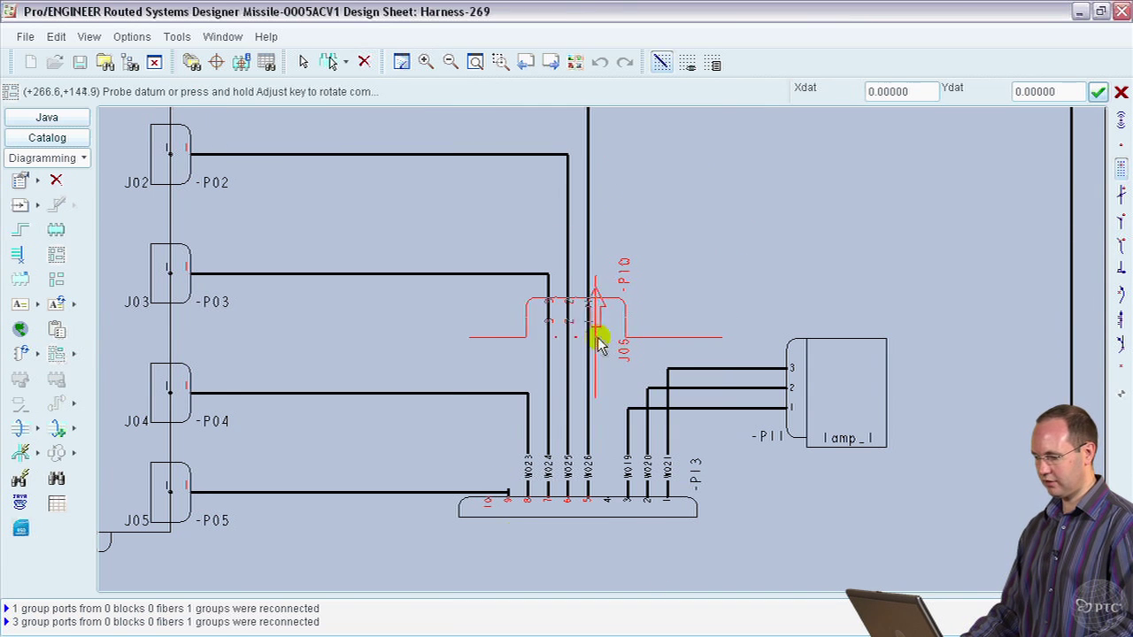
{"action": "left_click", "coordinate": [589, 345]}
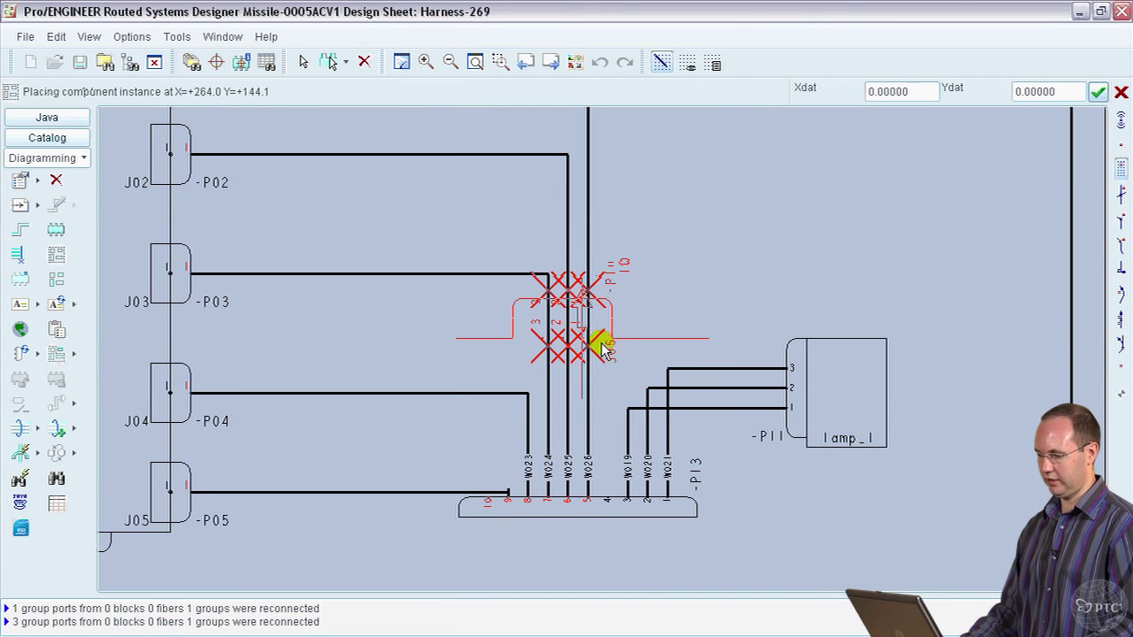
{"action": "right_click", "coordinate": [719, 170]}
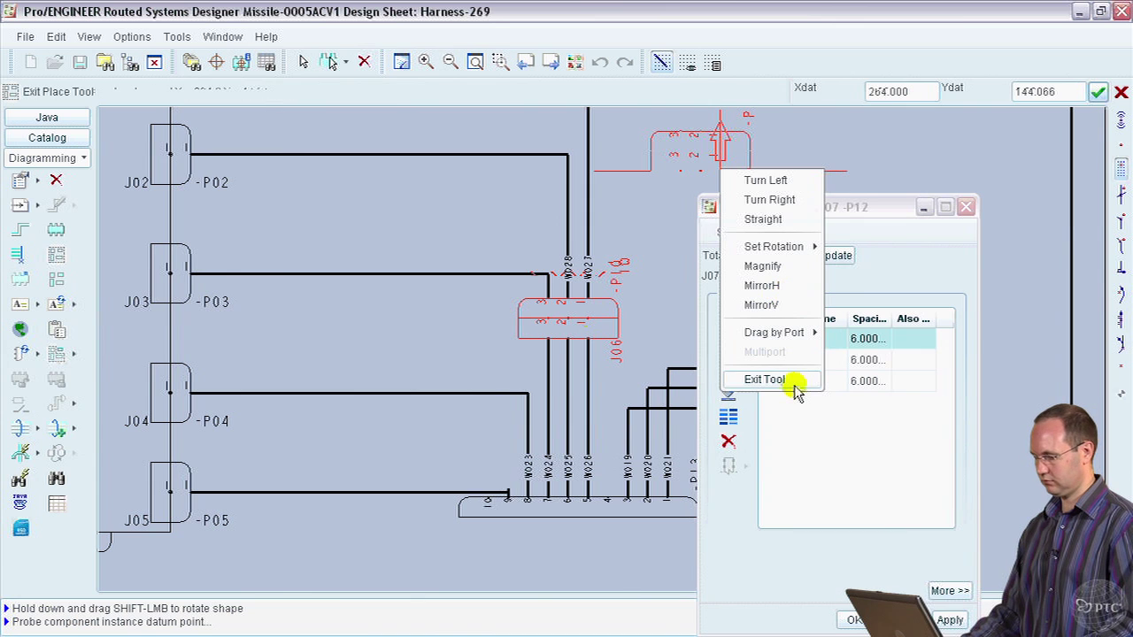
{"action": "left_click", "coordinate": [765, 378]}
Zoom out to review the Harness-269 diagram and bring up the File menu.
{"action": "scroll", "coordinate": [655, 270], "scroll_direction": "down", "scroll_amount": 1}
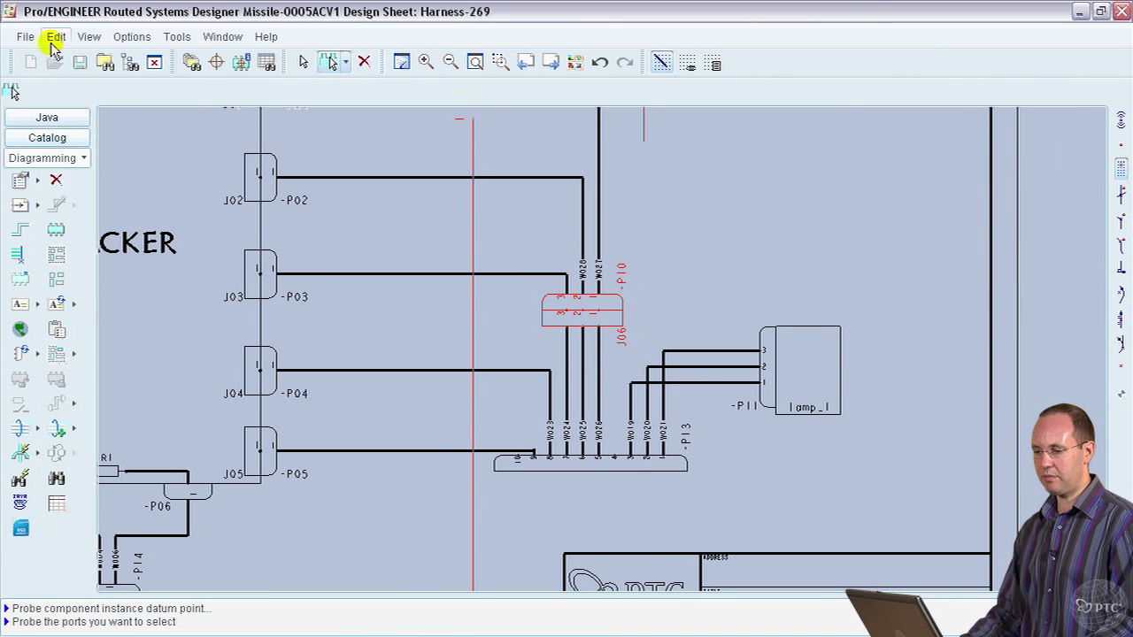
{"action": "left_click", "coordinate": [25, 36]}
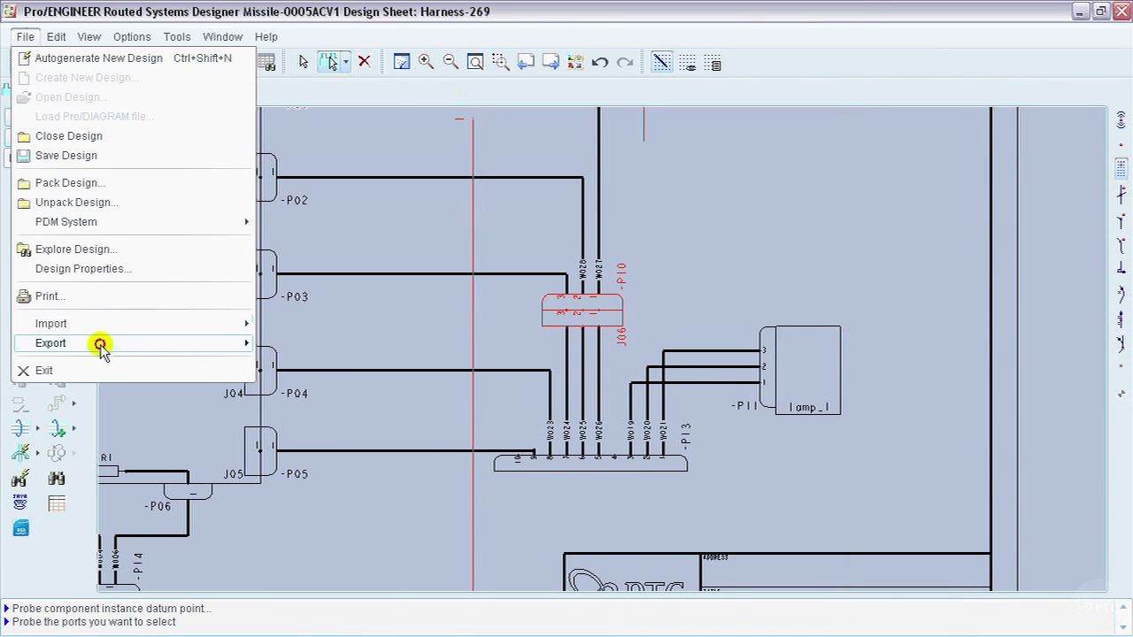
Export as PDF with only the Harness-269 sheet selected, to c:\Export269.pdf.
{"action": "left_click", "coordinate": [101, 344]}
{"action": "left_click", "coordinate": [308, 421]}
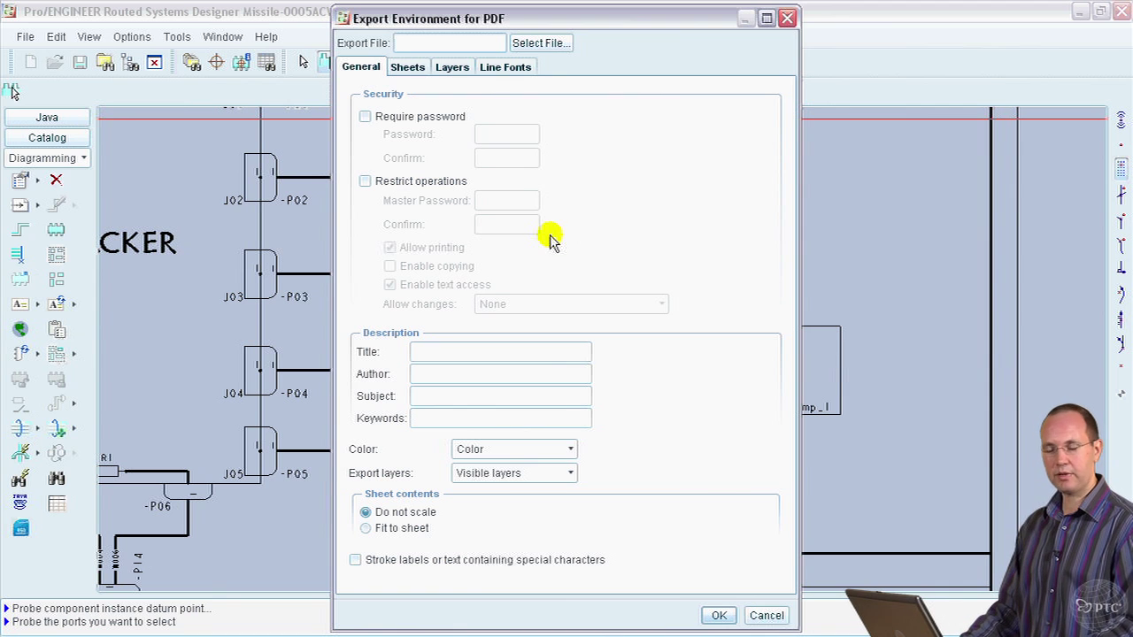
{"action": "left_click", "coordinate": [408, 66]}
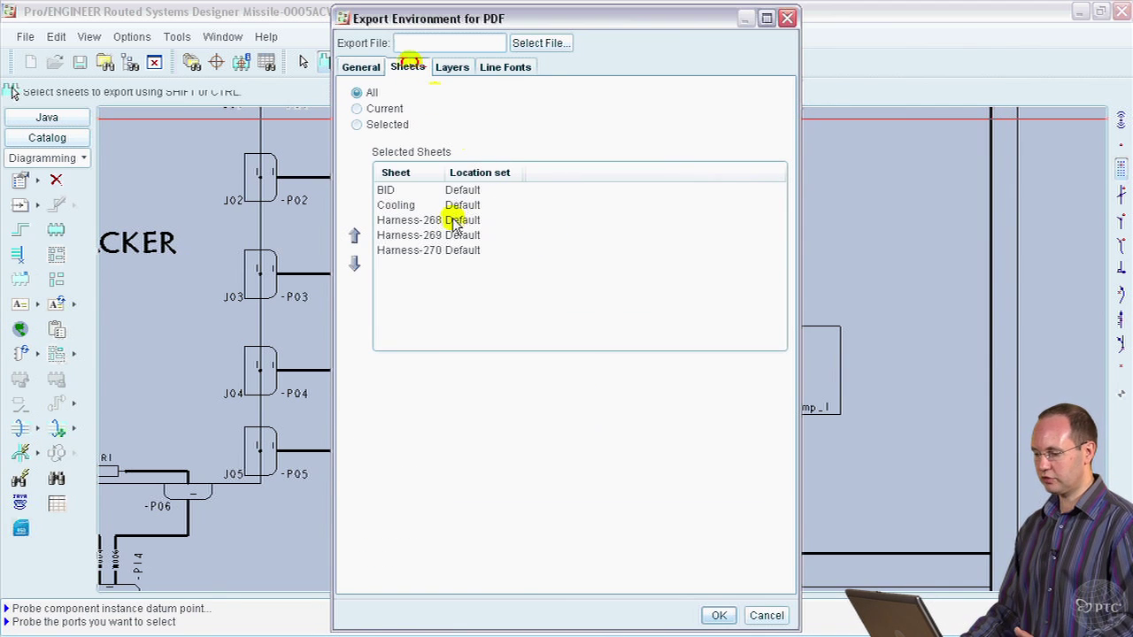
{"action": "left_click_drag", "start_coordinate": [445, 171], "coordinate": [565, 173]}
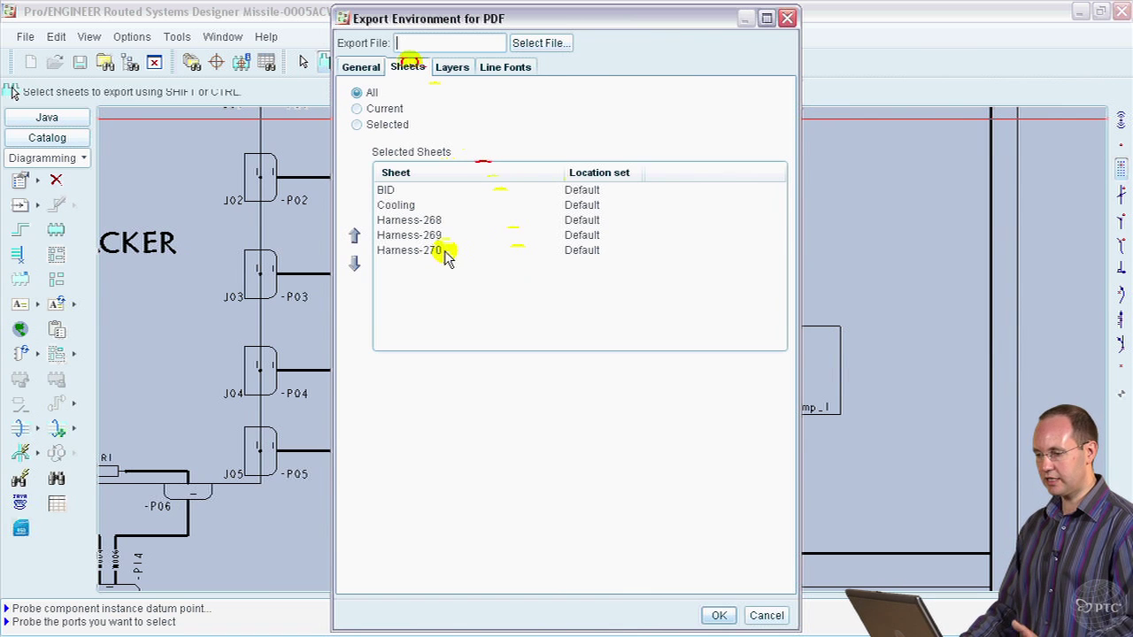
{"action": "left_click", "coordinate": [421, 234]}
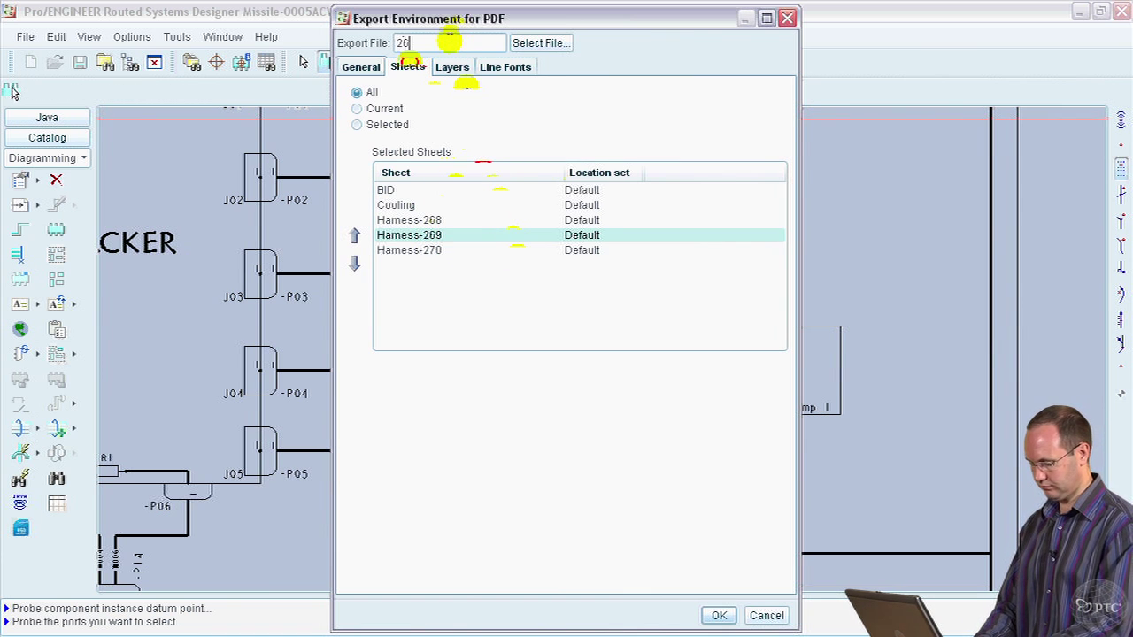
{"action": "left_click", "coordinate": [718, 614]}
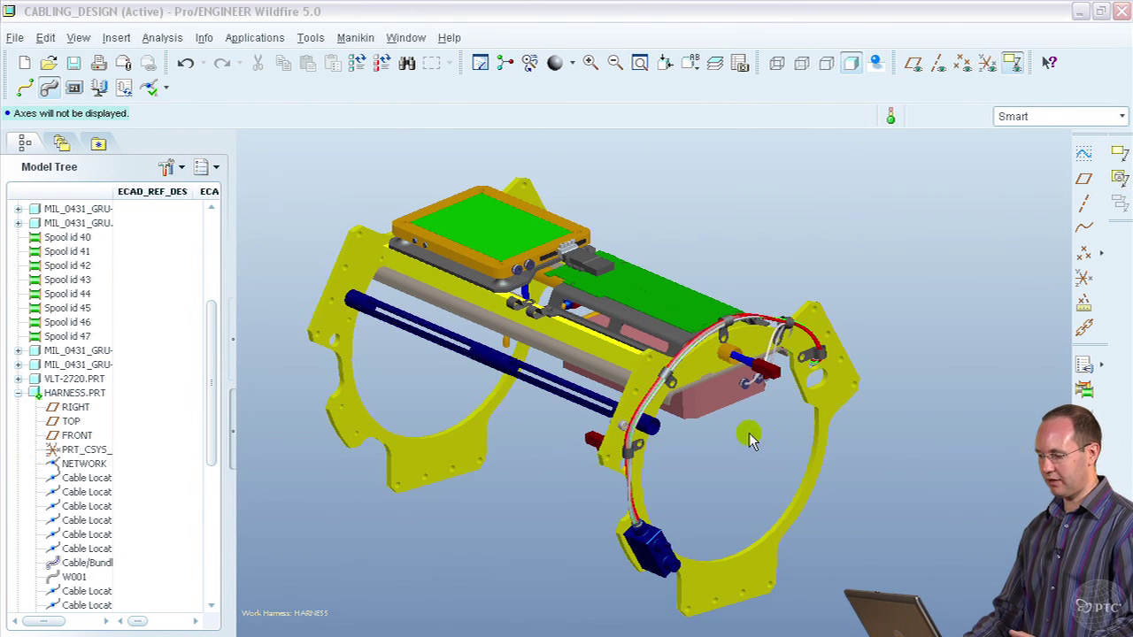
Minimize Wildfire and restore the Routed Systems Designer and RSDSimulate Lite windows.
{"action": "scroll", "coordinate": [748, 430], "scroll_direction": "up", "scroll_amount": 2}
{"action": "left_click", "coordinate": [1079, 10]}
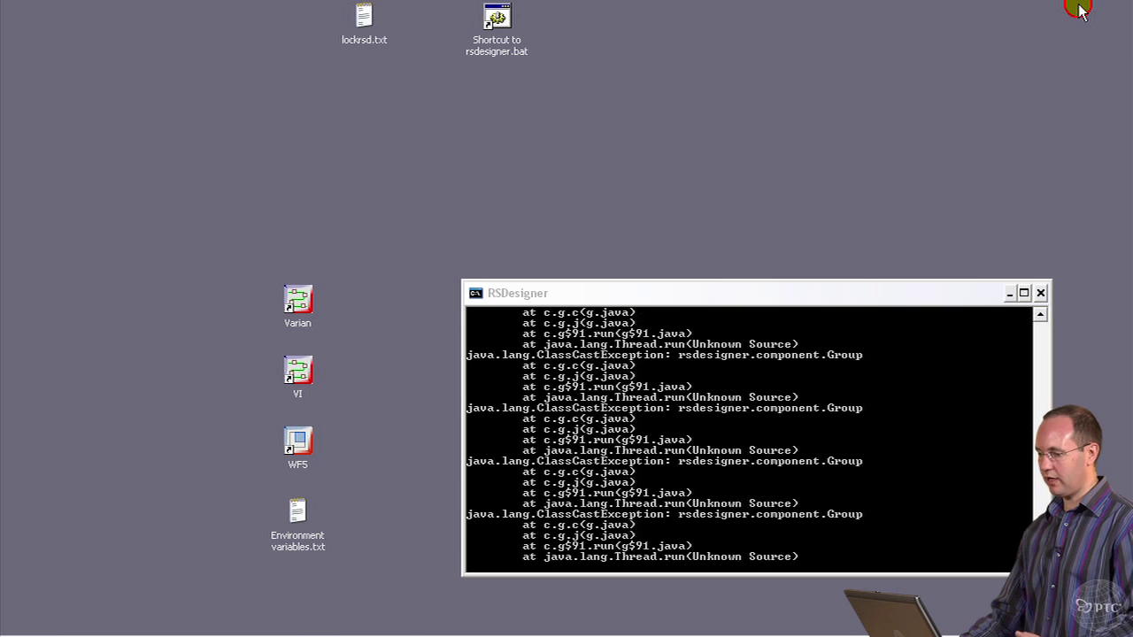
{"action": "mouse_move", "coordinate": [467, 624]}
{"action": "left_click", "coordinate": [442, 598]}
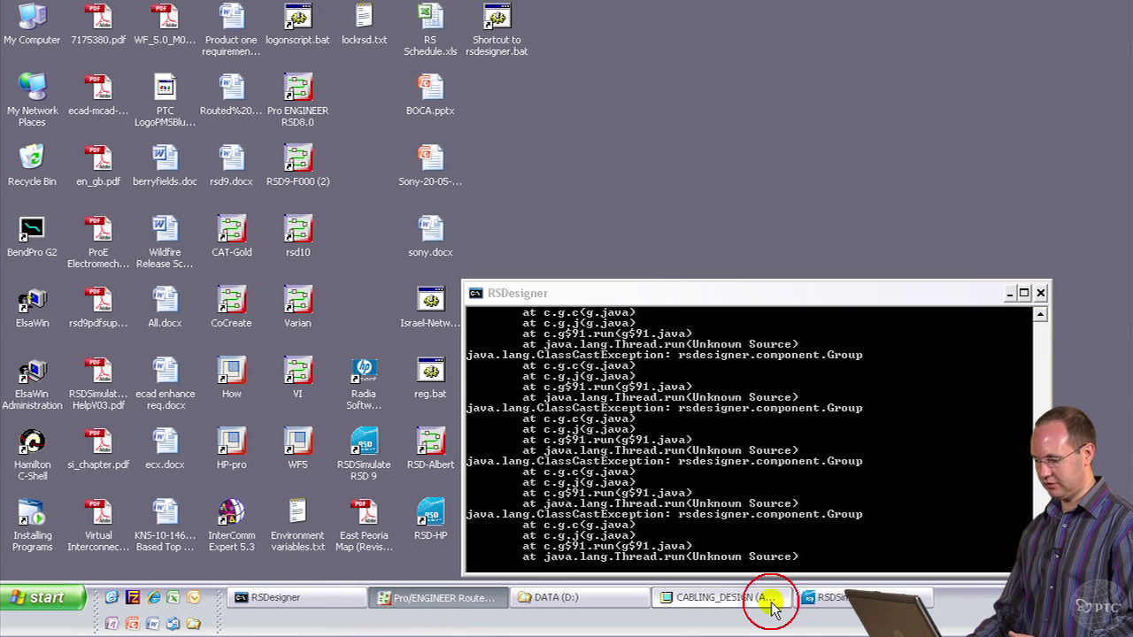
{"action": "left_click", "coordinate": [855, 599]}
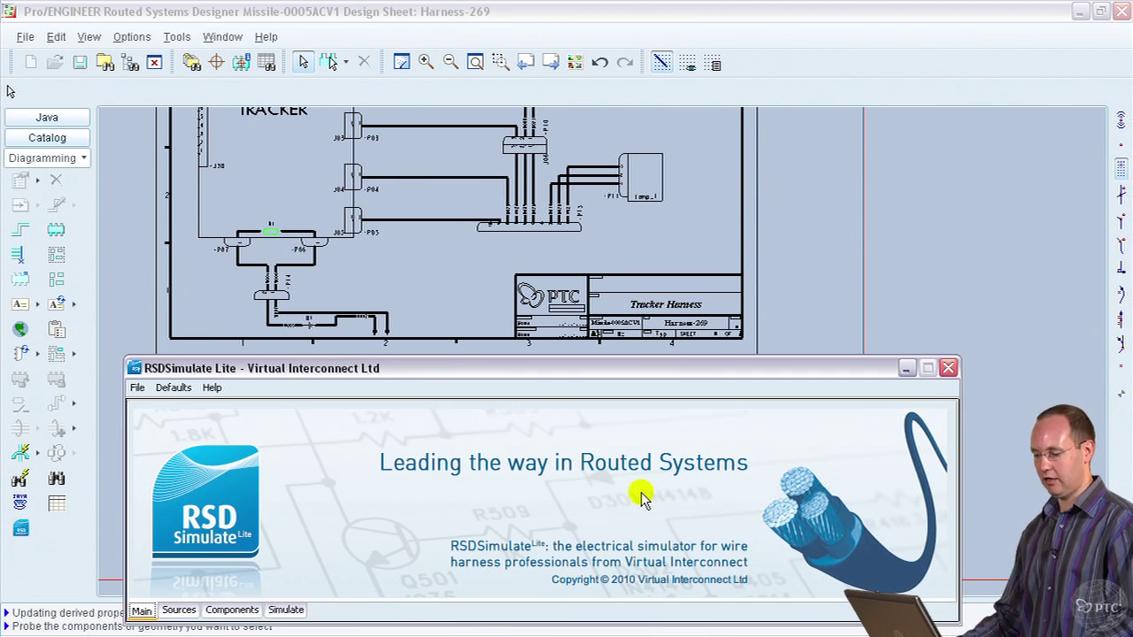
Confirm the 12 V source B1 and give resistor R1 a resistance of 0.65 Ω.
{"action": "left_click", "coordinate": [179, 610]}
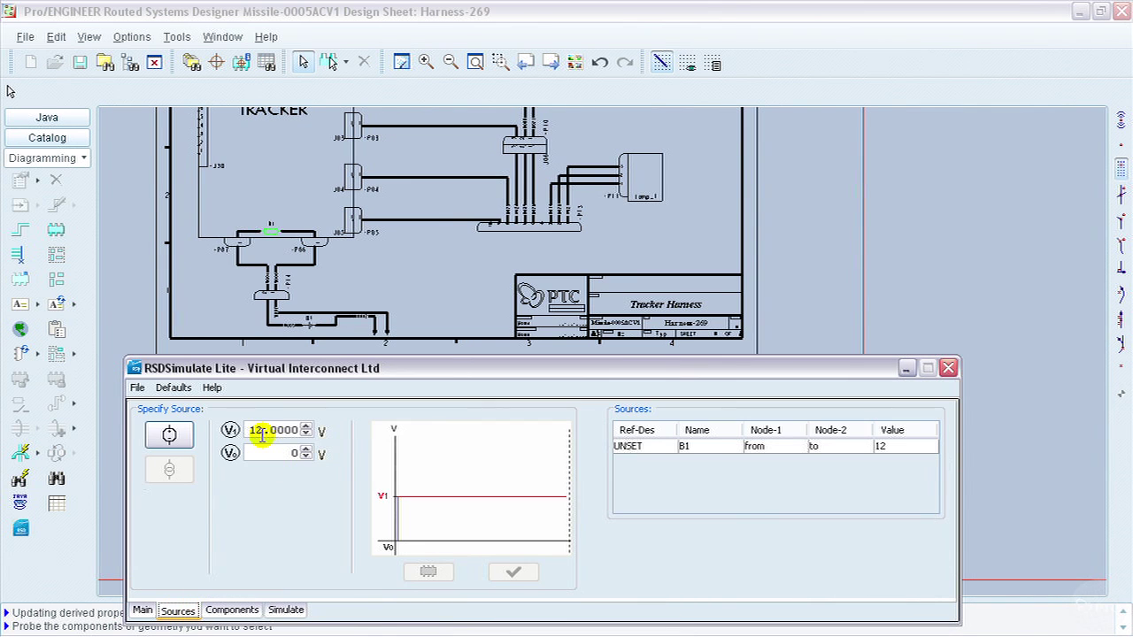
{"action": "left_click", "coordinate": [643, 446]}
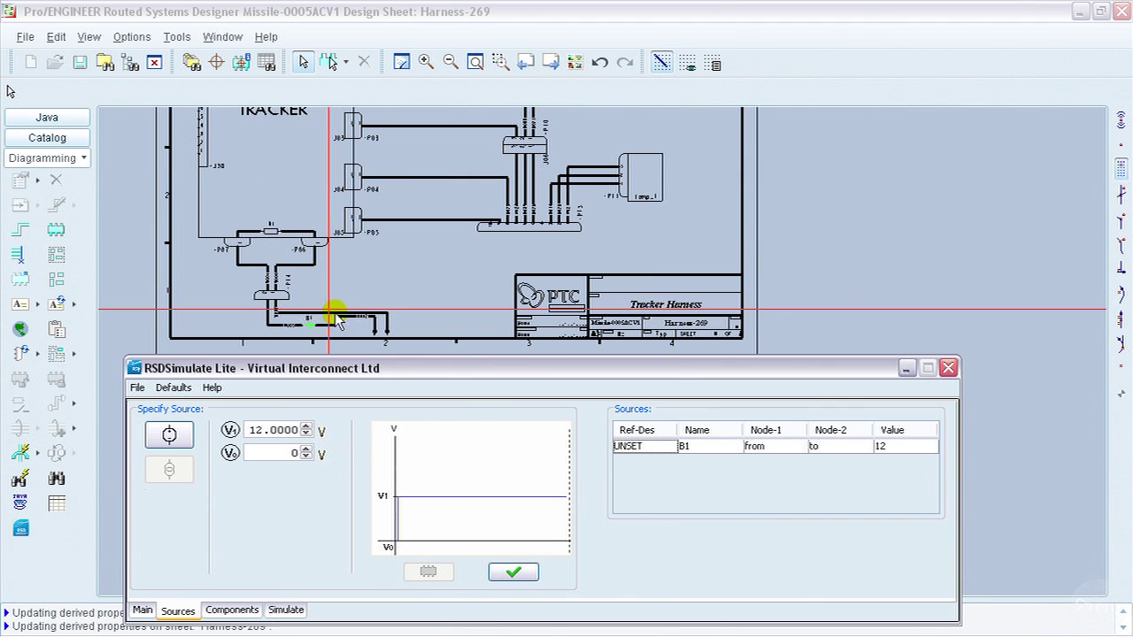
{"action": "left_click", "coordinate": [231, 609]}
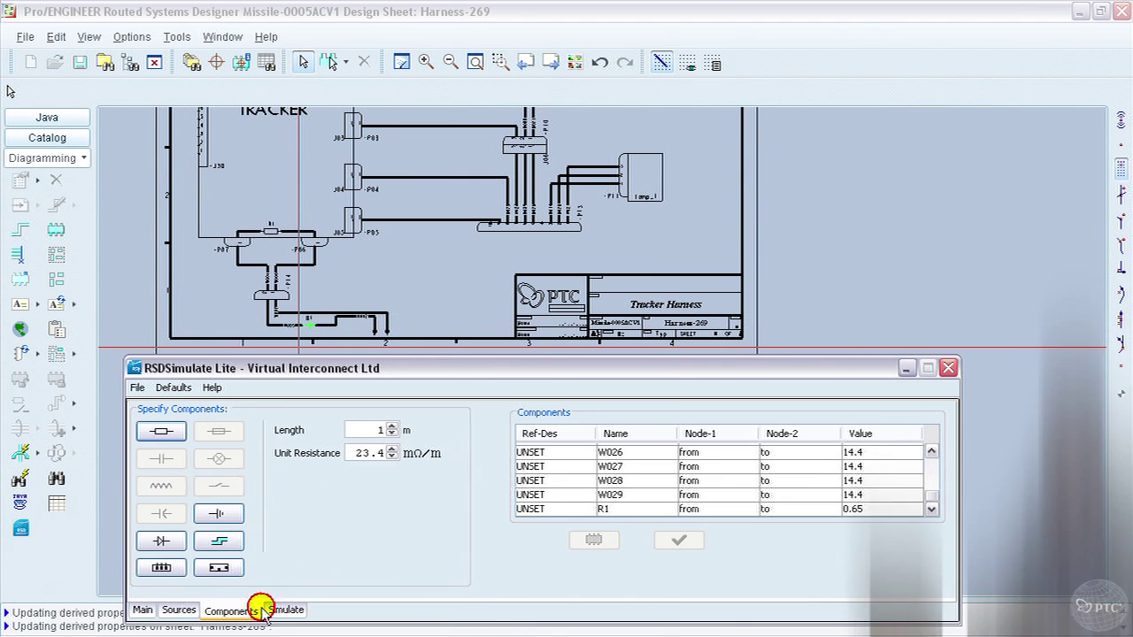
{"action": "left_click", "coordinate": [632, 510]}
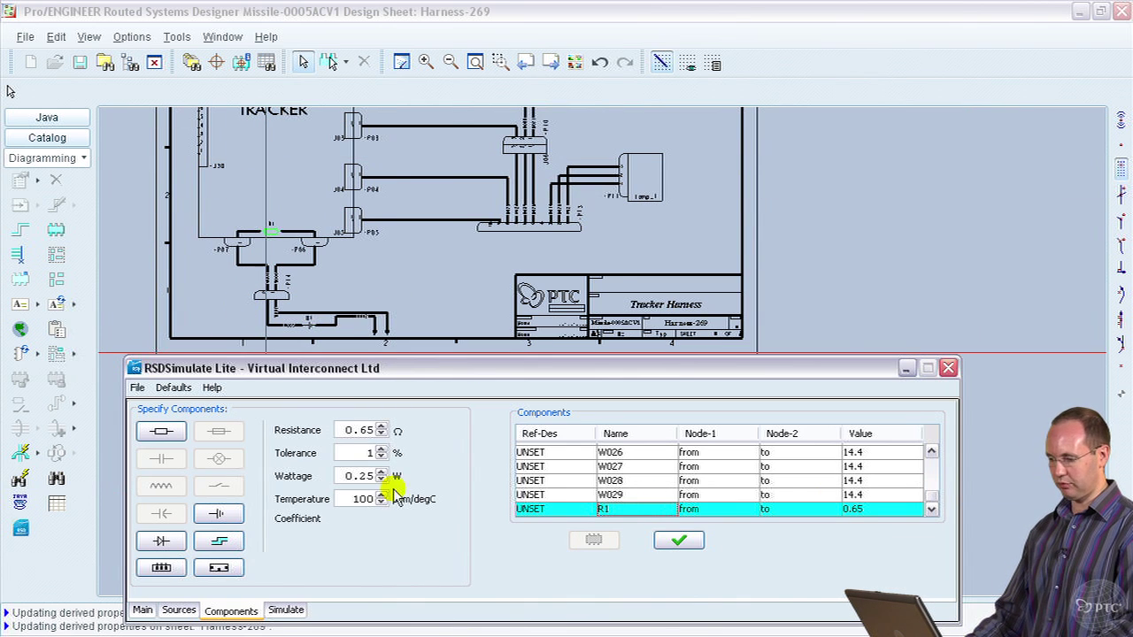
{"action": "left_click", "coordinate": [362, 432]}
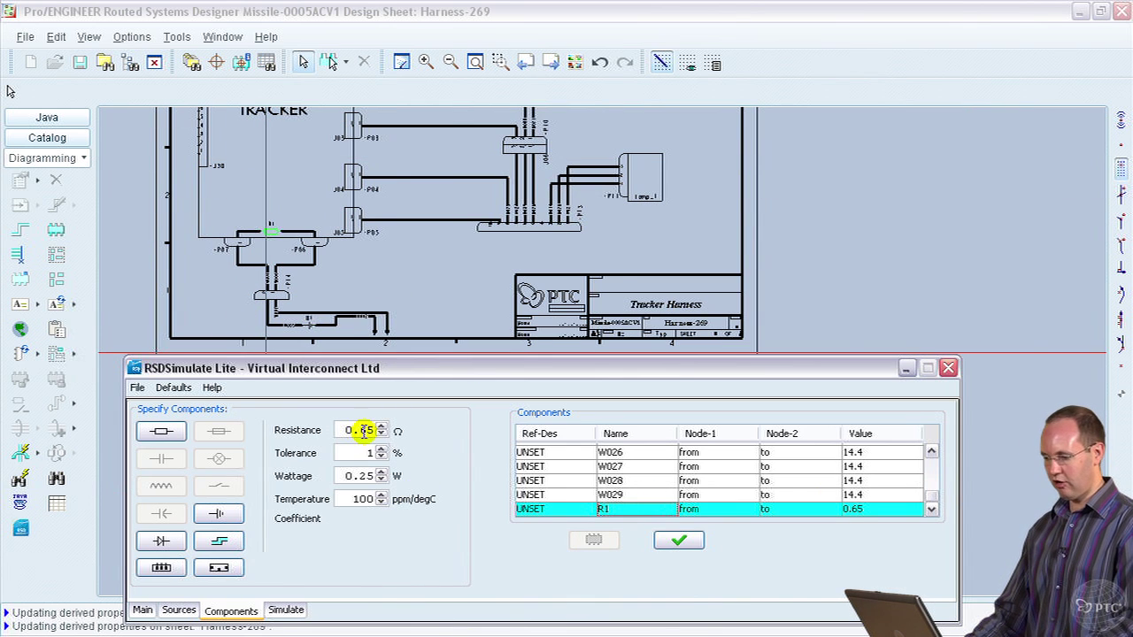
Run the simulation and review the report flagging W004 and W006 at 12.887 A against 3.5 A.
{"action": "left_click", "coordinate": [287, 617]}
{"action": "left_click", "coordinate": [180, 434]}
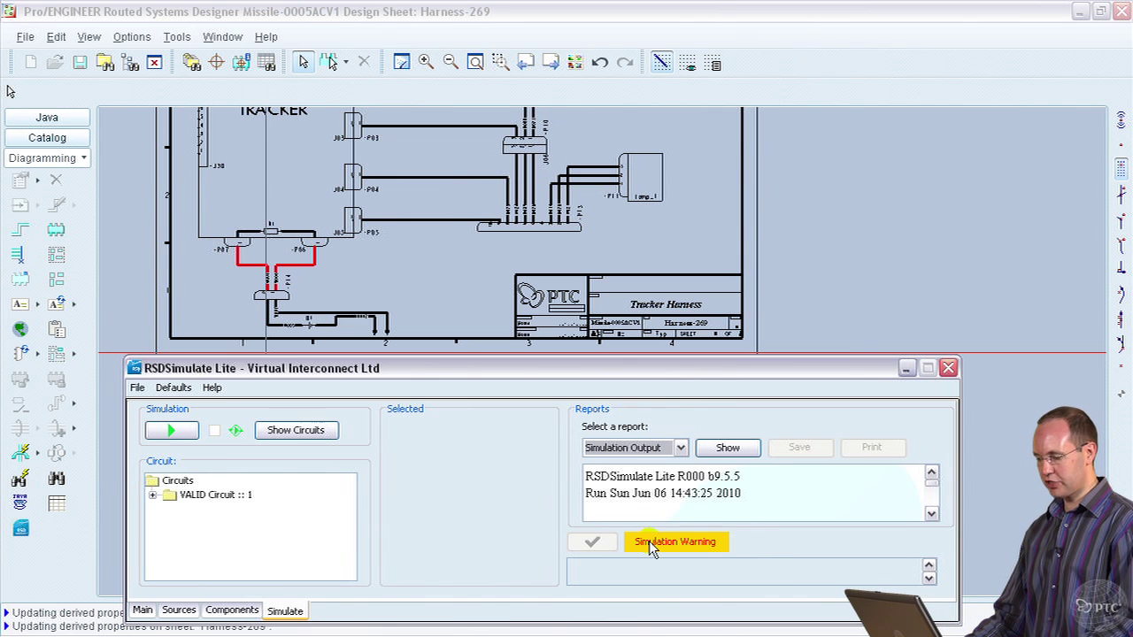
{"action": "left_click", "coordinate": [727, 449]}
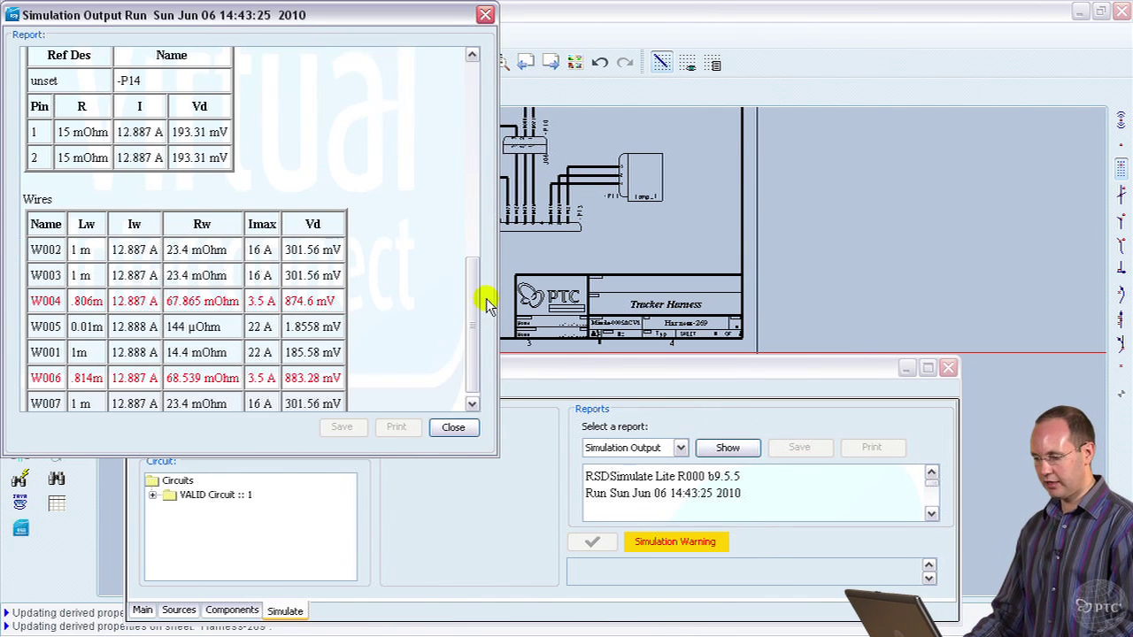
{"action": "scroll", "coordinate": [478, 310], "scroll_direction": "down", "scroll_amount": 1}
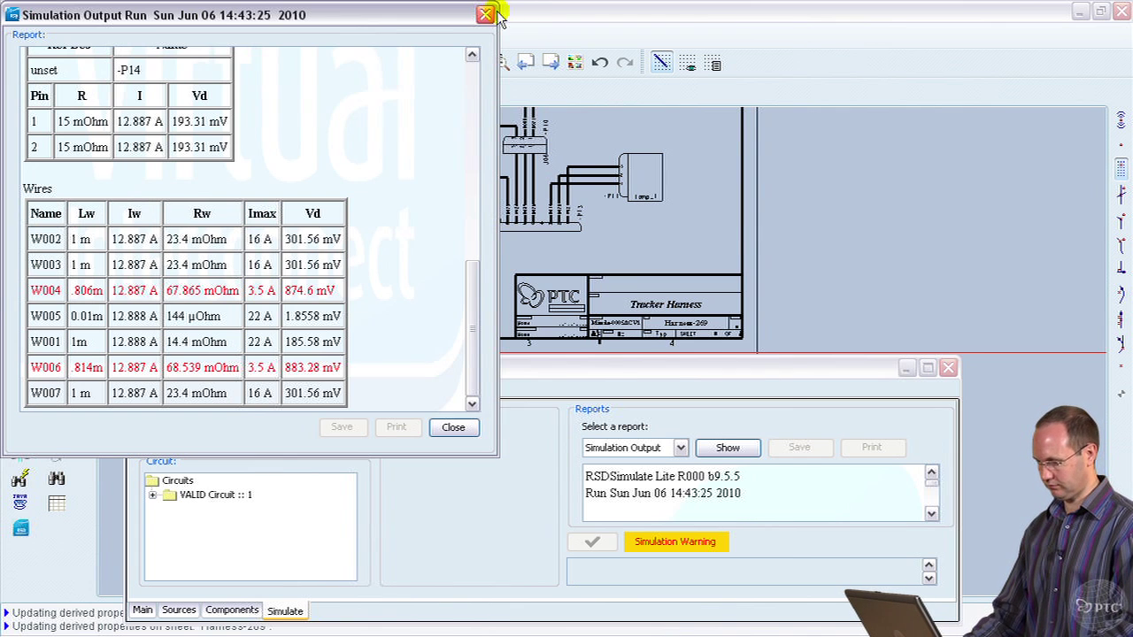
Close the simulation report and open the properties of the overloaded 0.806 m wire.
{"action": "left_click", "coordinate": [453, 427]}
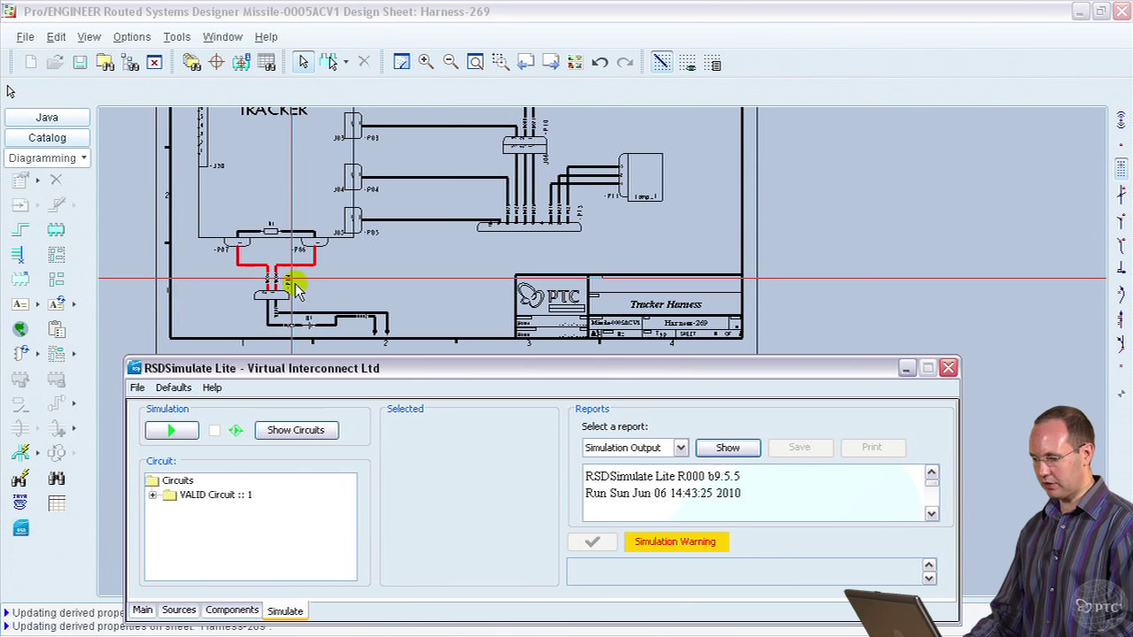
{"action": "left_click", "coordinate": [272, 268]}
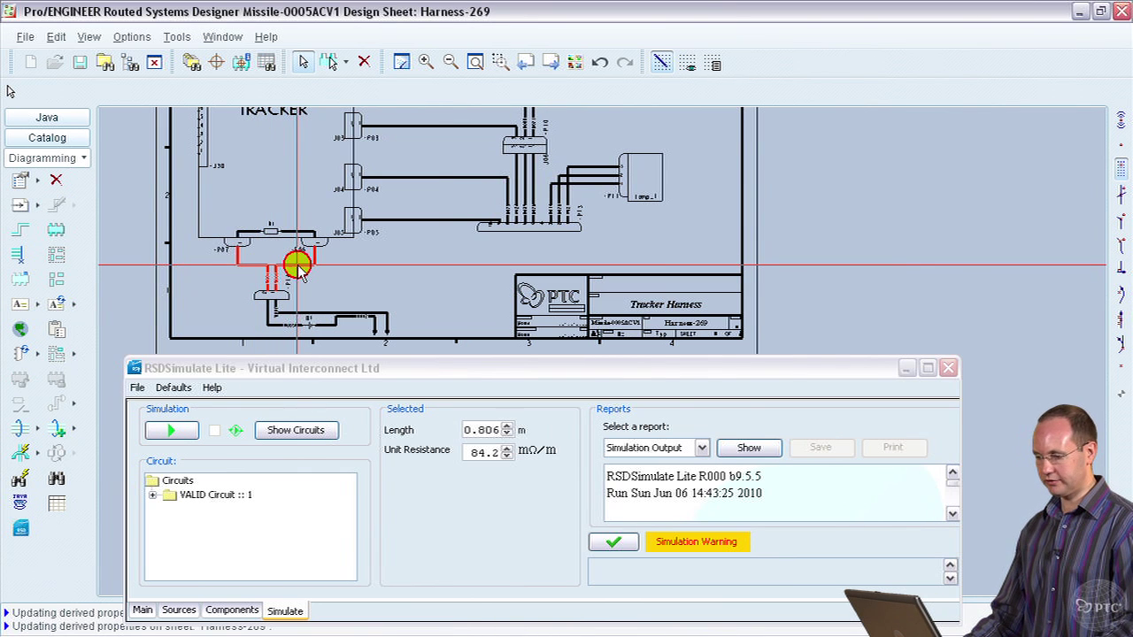
{"action": "right_click", "coordinate": [297, 262]}
{"action": "left_click", "coordinate": [382, 305]}
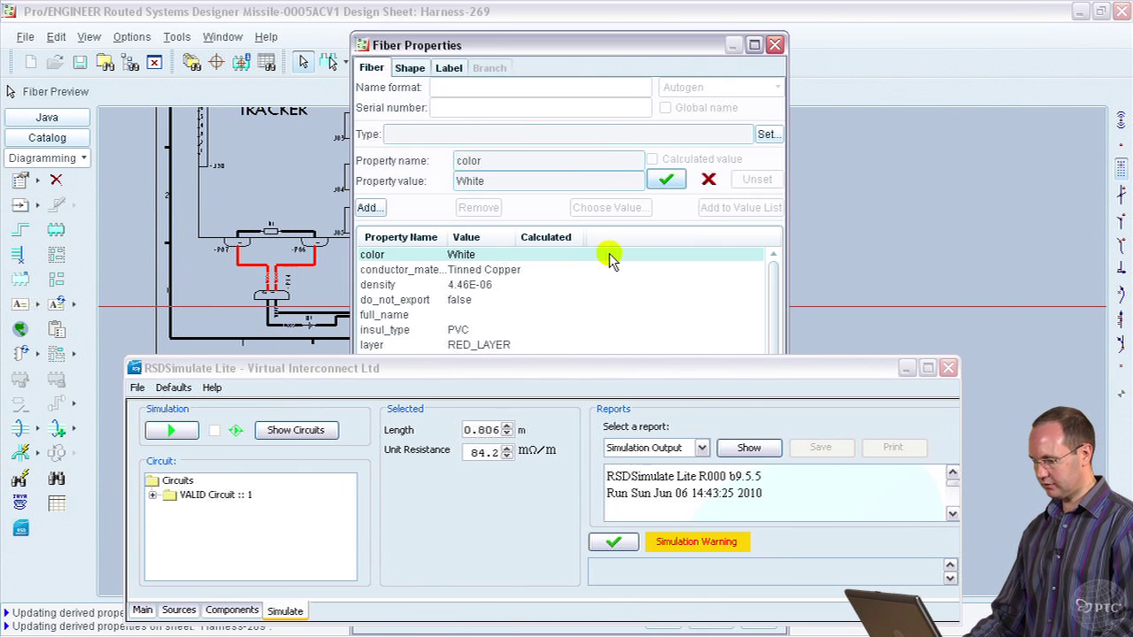
{"action": "left_click", "coordinate": [905, 368]}
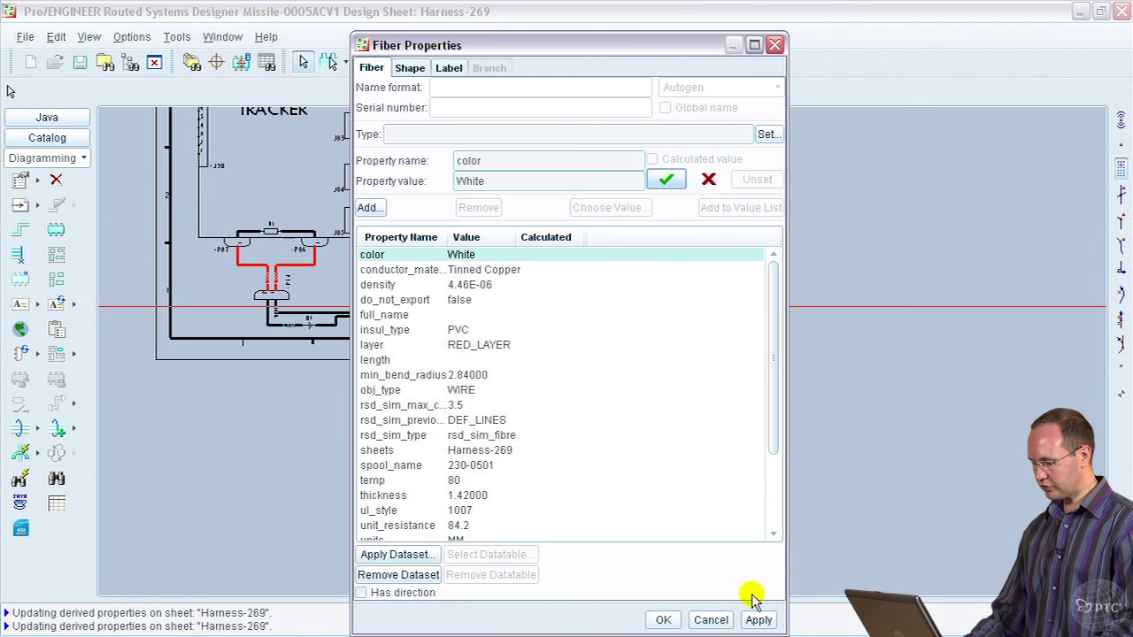
{"action": "left_click", "coordinate": [757, 615]}
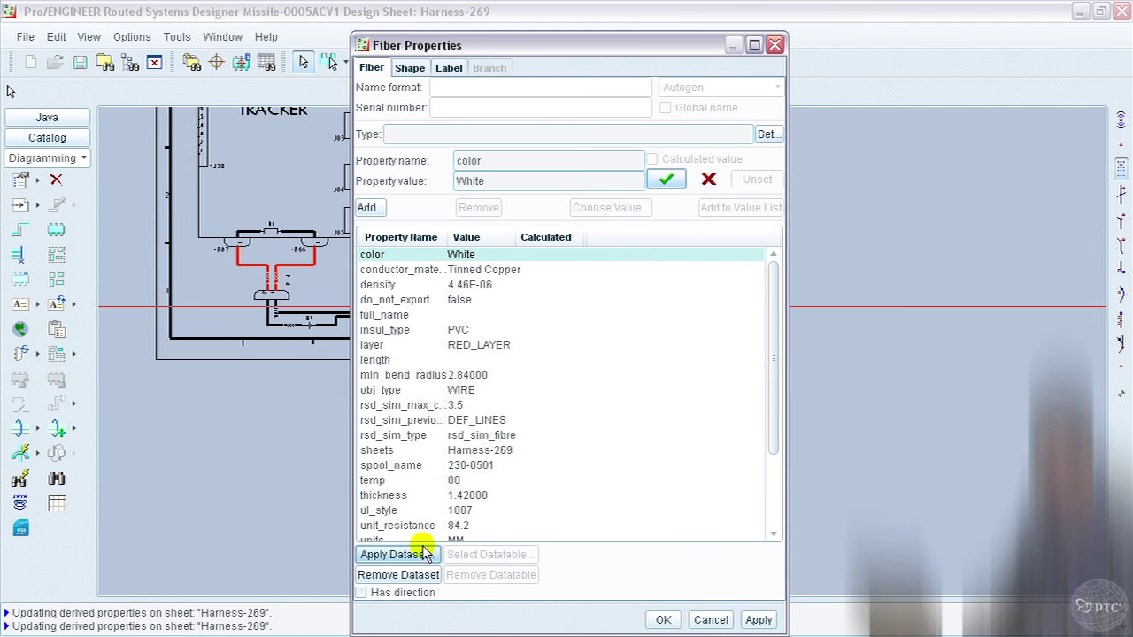
Assign the wire the 16 A, 18-gauge spool 9918_0091000 dataset, filtered by max current 16.
{"action": "left_click", "coordinate": [560, 513]}
{"action": "left_click_drag", "start_coordinate": [738, 284], "coordinate": [16, 235]}
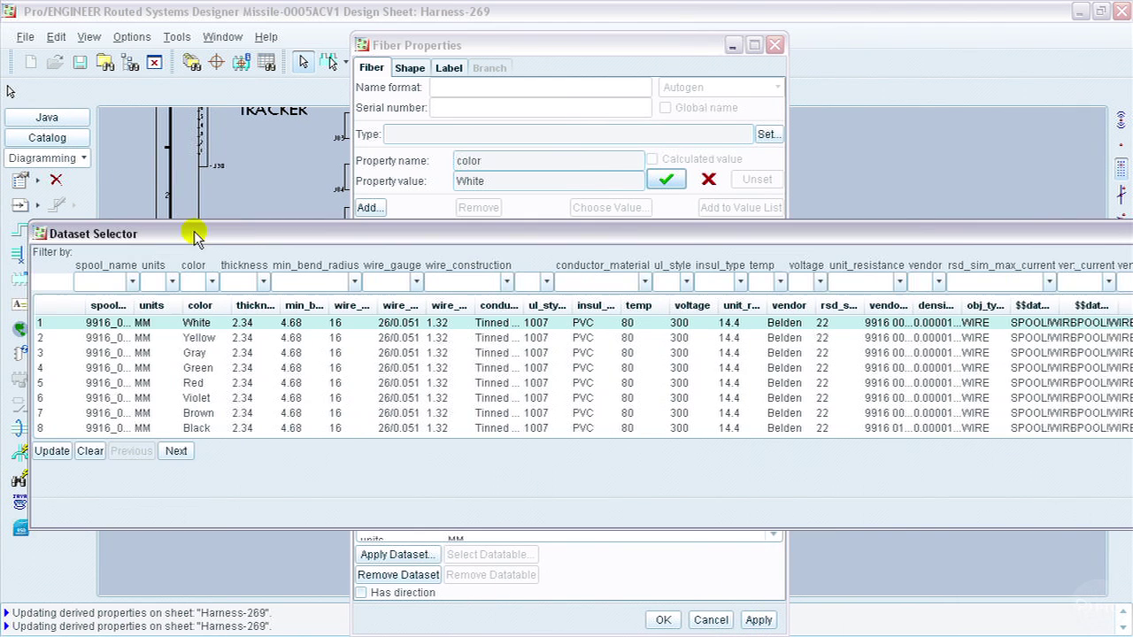
{"action": "left_click", "coordinate": [1034, 281]}
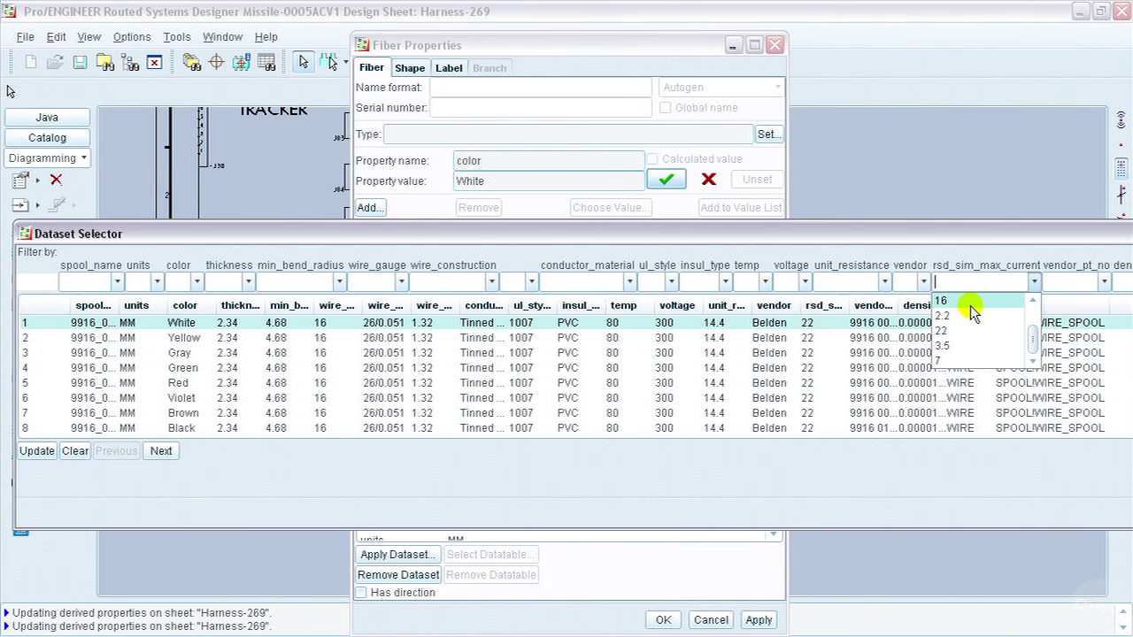
{"action": "left_click", "coordinate": [970, 303]}
{"action": "left_click", "coordinate": [37, 452]}
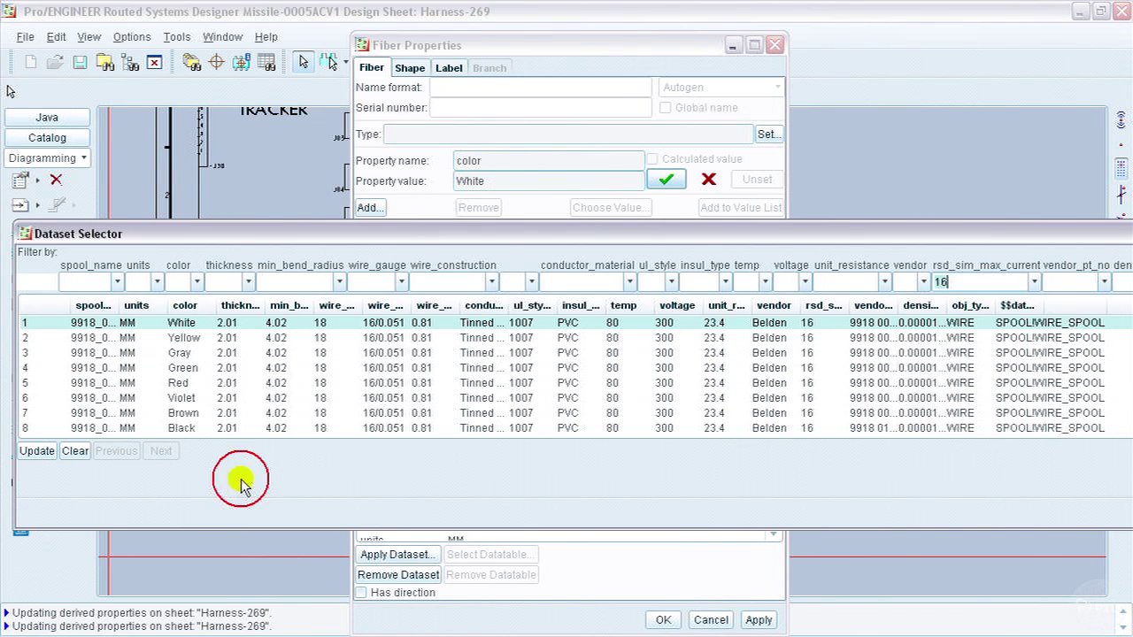
{"action": "left_click_drag", "start_coordinate": [1107, 232], "coordinate": [1008, 234]}
{"action": "left_click", "coordinate": [1065, 508]}
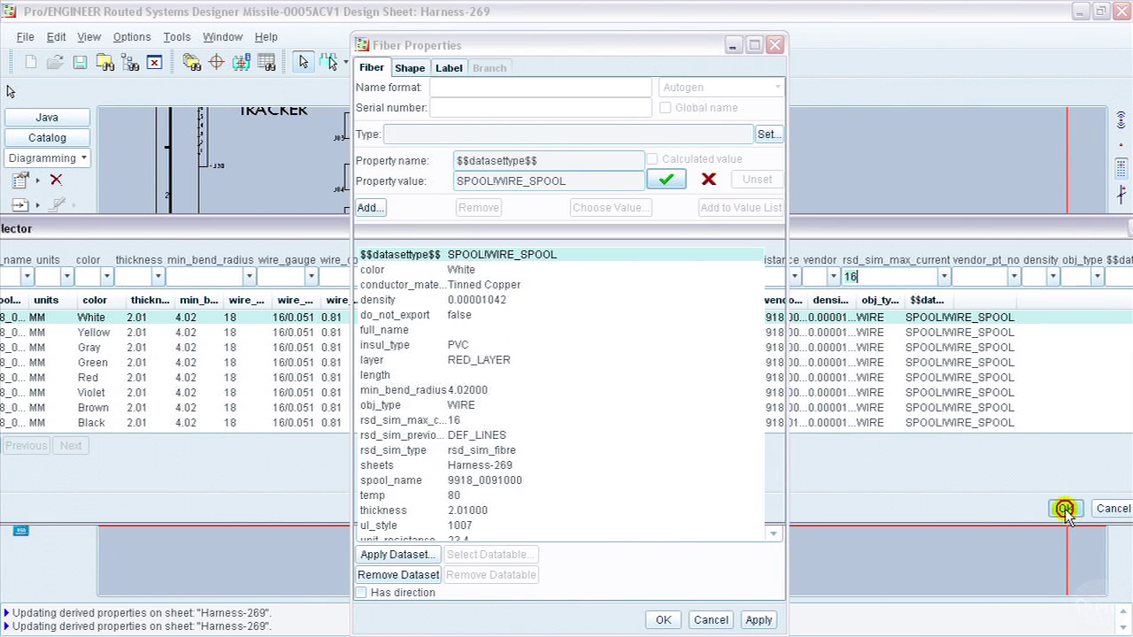
{"action": "left_click", "coordinate": [664, 620]}
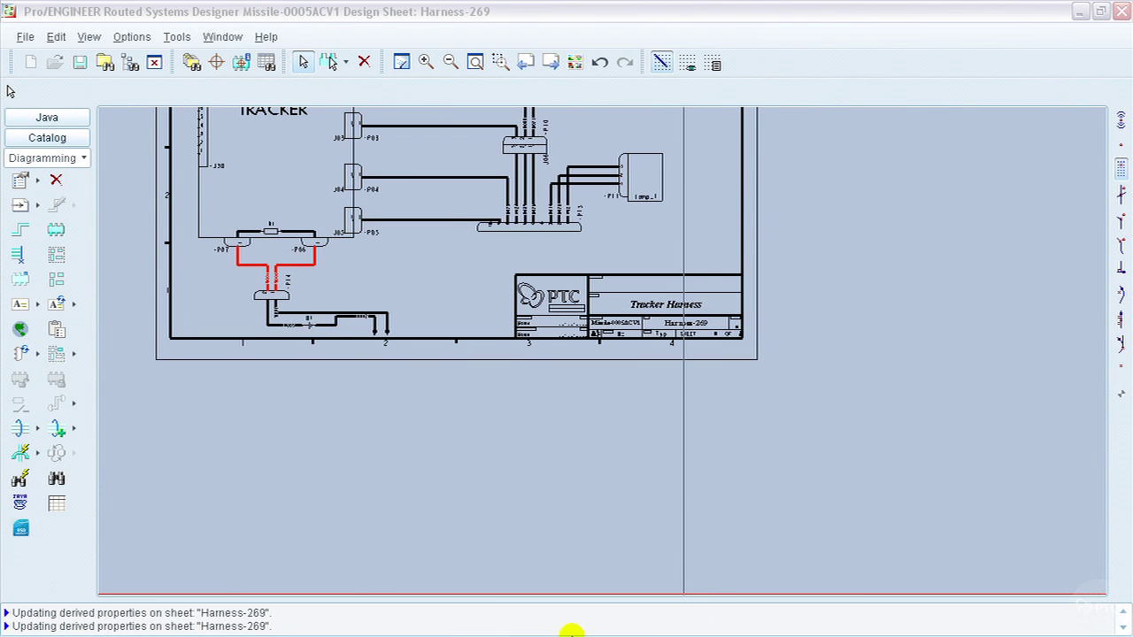
Rerun the RSDSimulate Lite simulation and confirm the report shows success with W004 and W006 at 16 A.
{"action": "key", "text": "alt+Tab"}
{"action": "key", "text": "alt+Tab"}
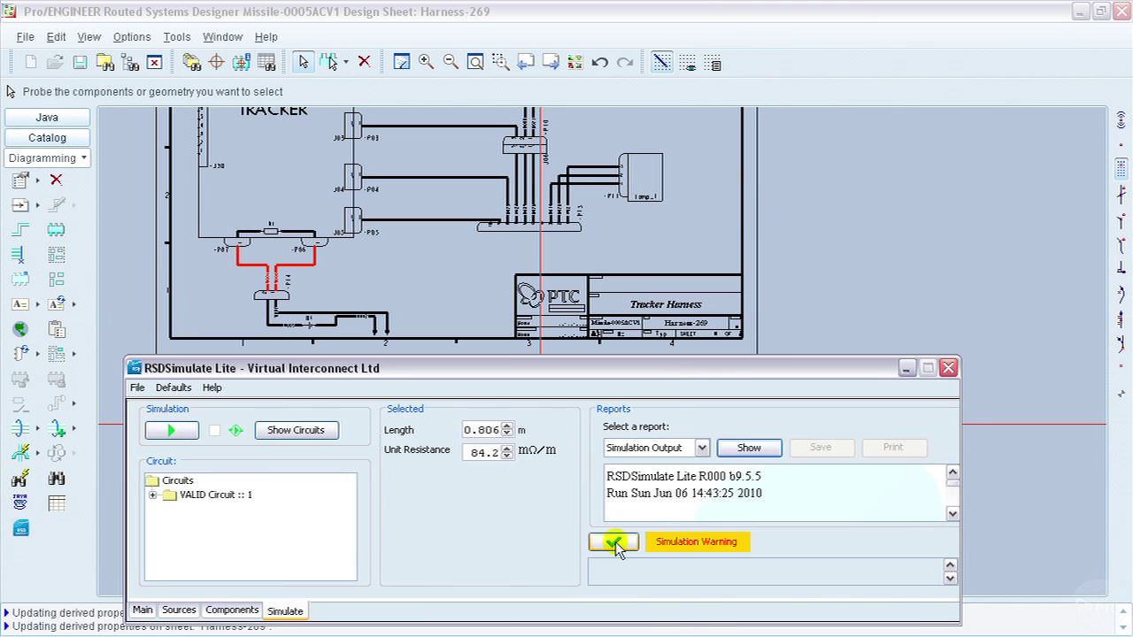
{"action": "left_click", "coordinate": [172, 431]}
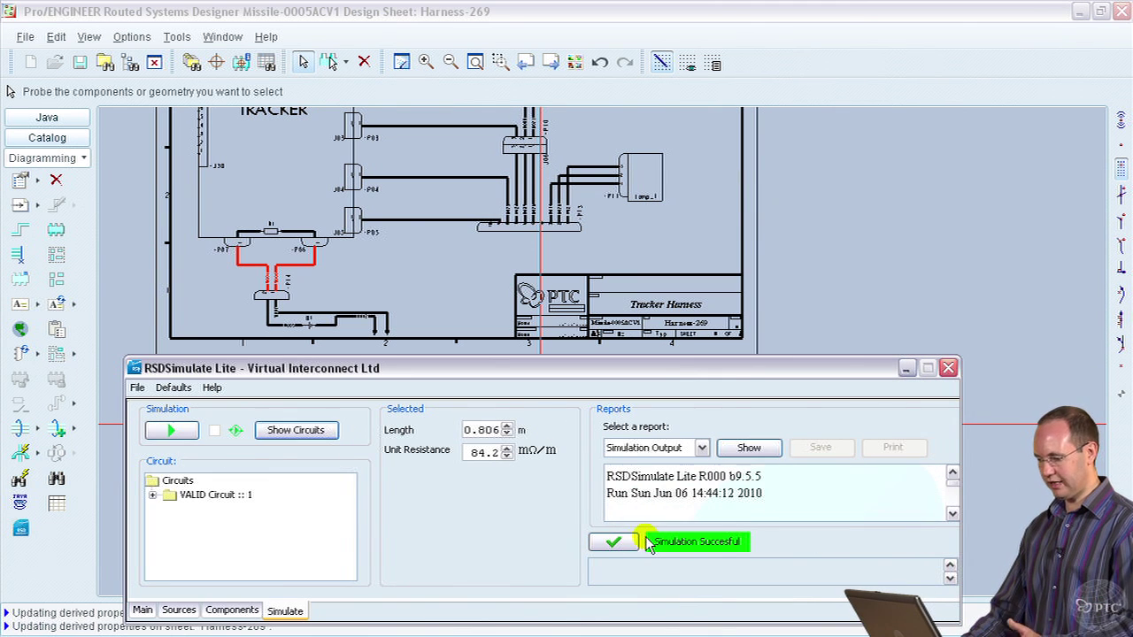
{"action": "left_click", "coordinate": [752, 449]}
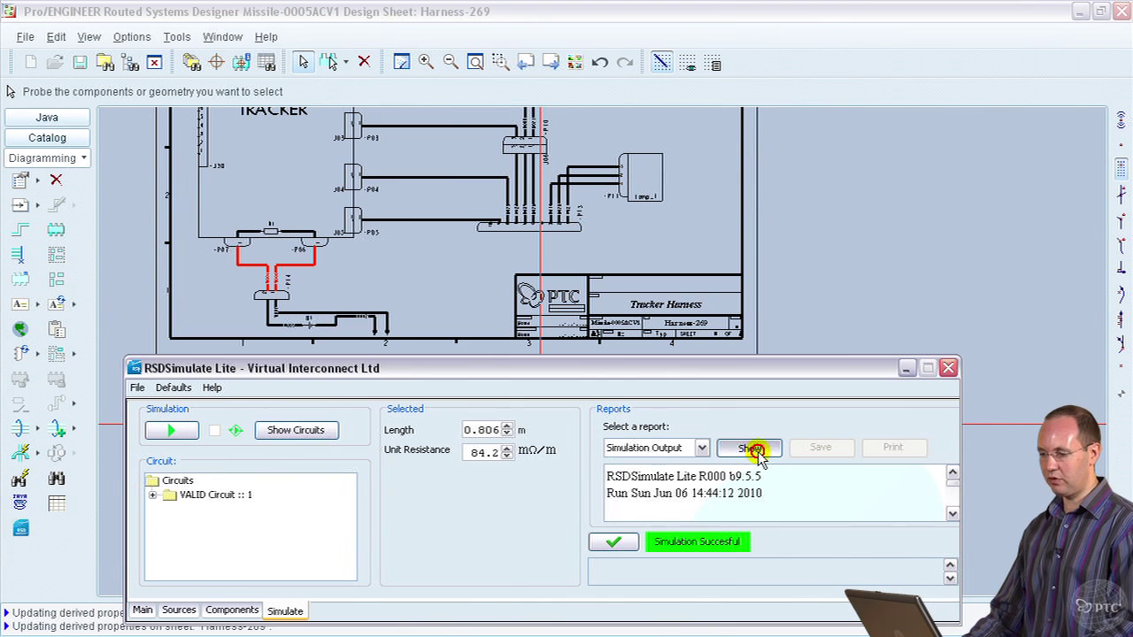